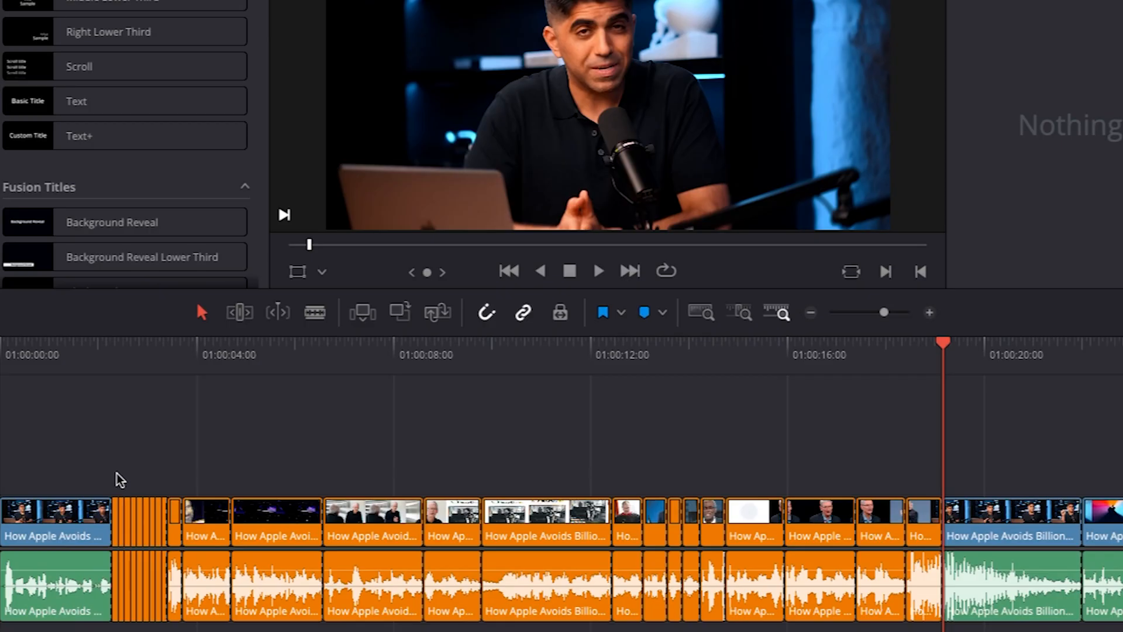
Step: Play the shortened opening from the timeline start and park the playhead at the end of the second talking-head clip, just before the Apple logo clip
left_click_drag(117, 475, 921, 630)
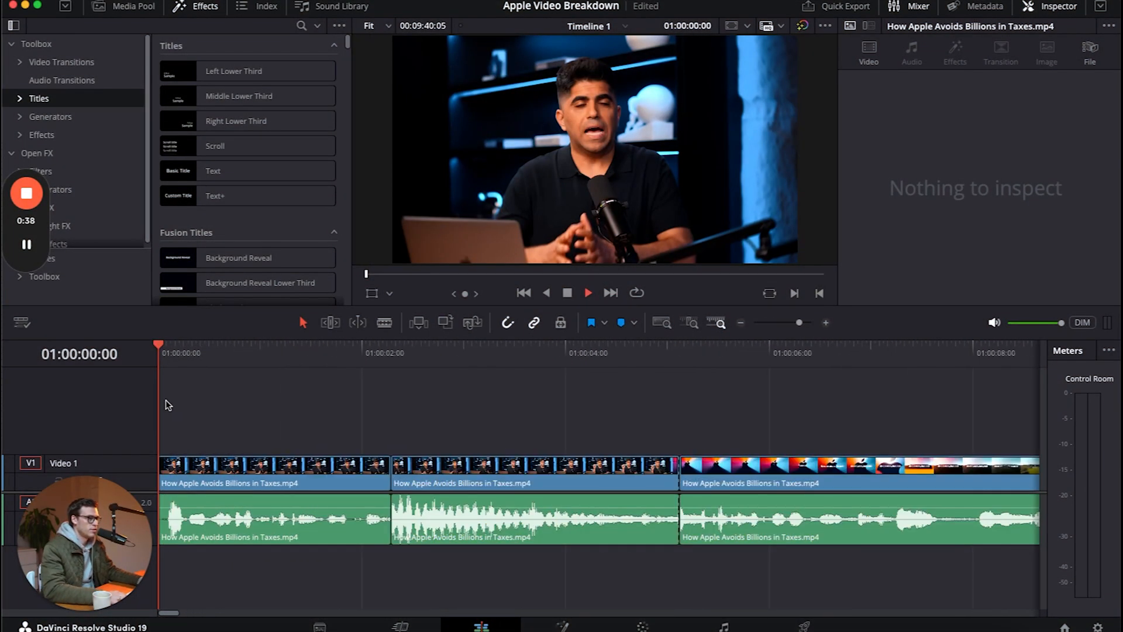
key("space")
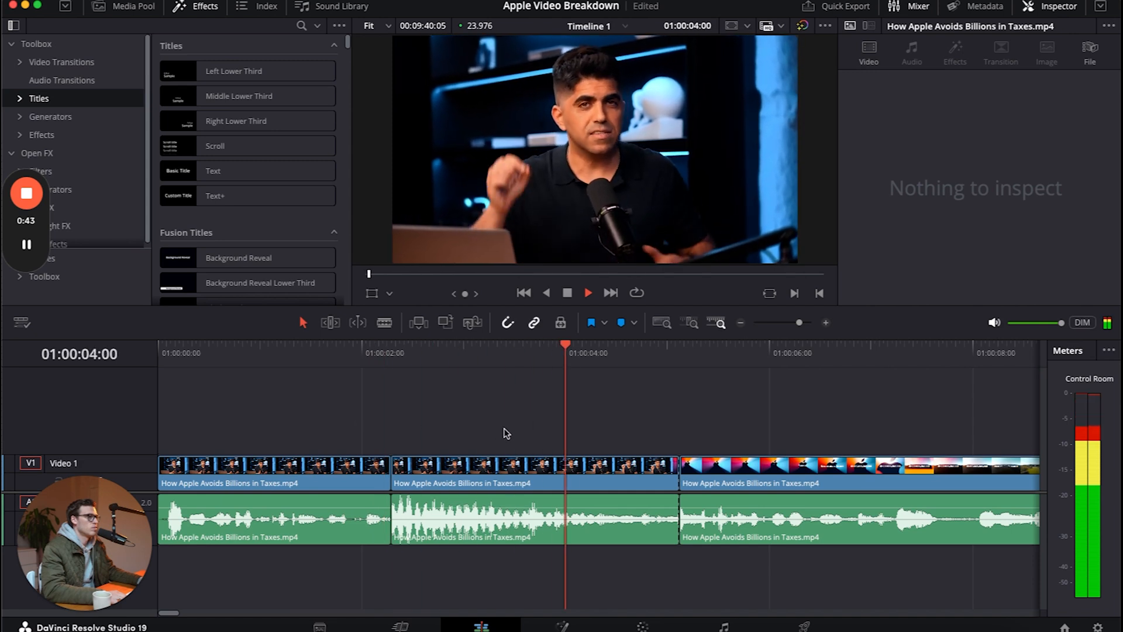
key("space")
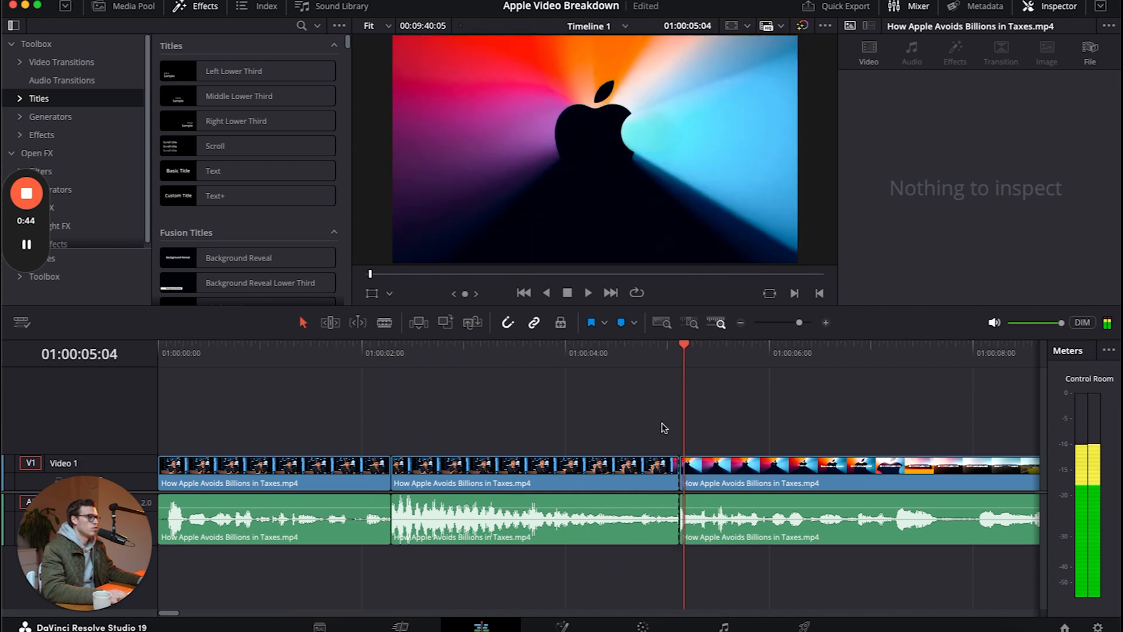
left_click(679, 349)
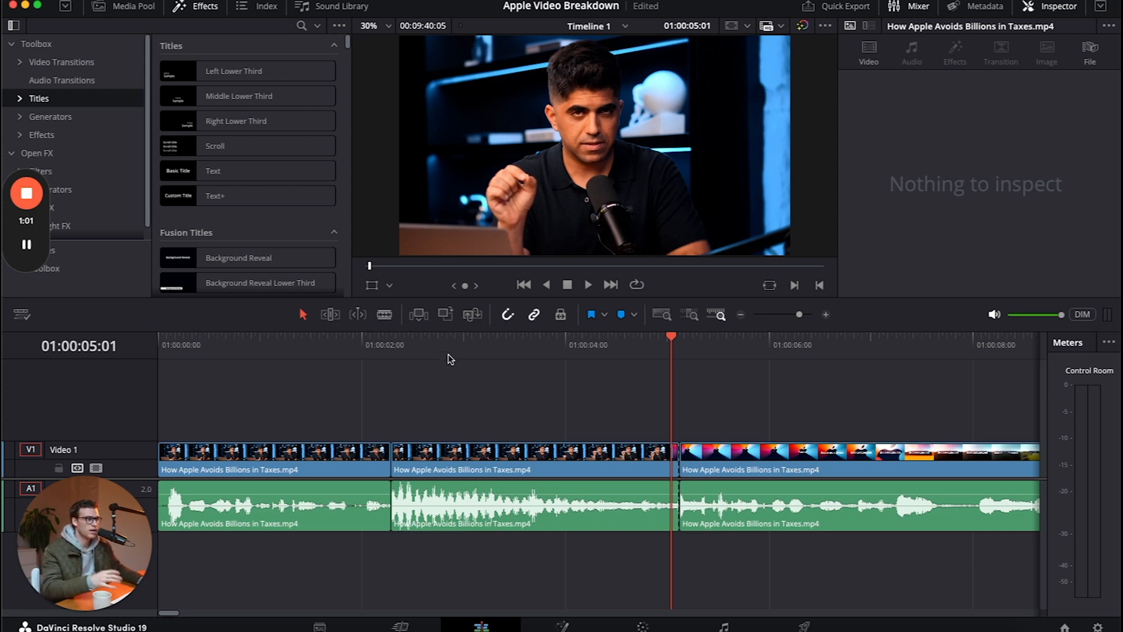
Step: Replay the opening from near the start and place the playhead at 01:00:02:07, on the cut between the two talking-head clips
left_click(463, 338)
left_click(187, 340)
key("space")
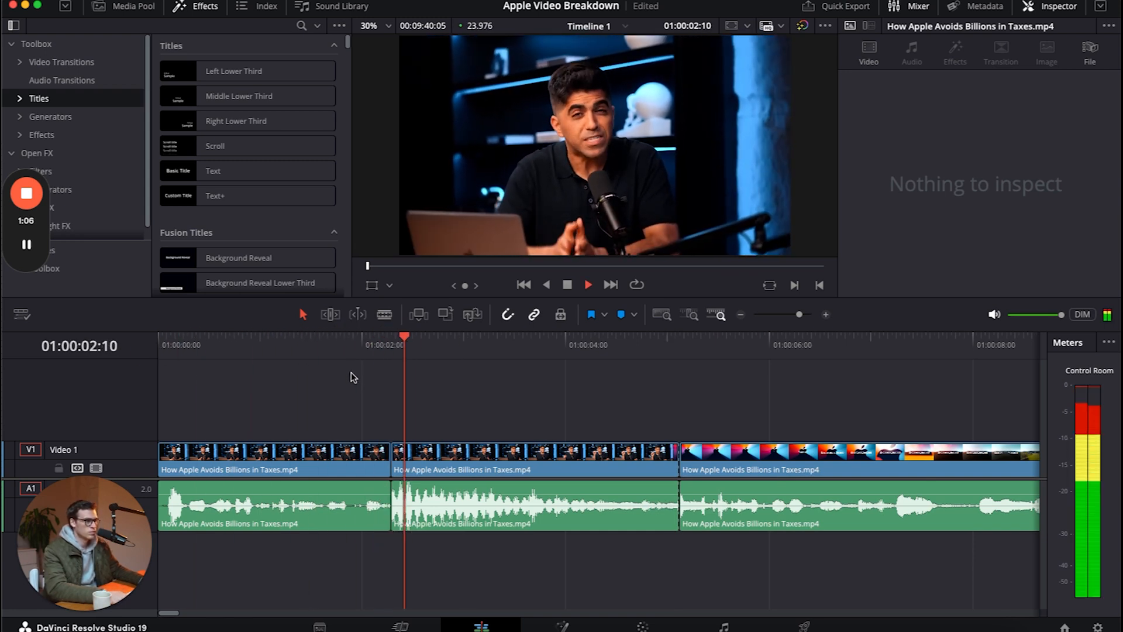
key("space")
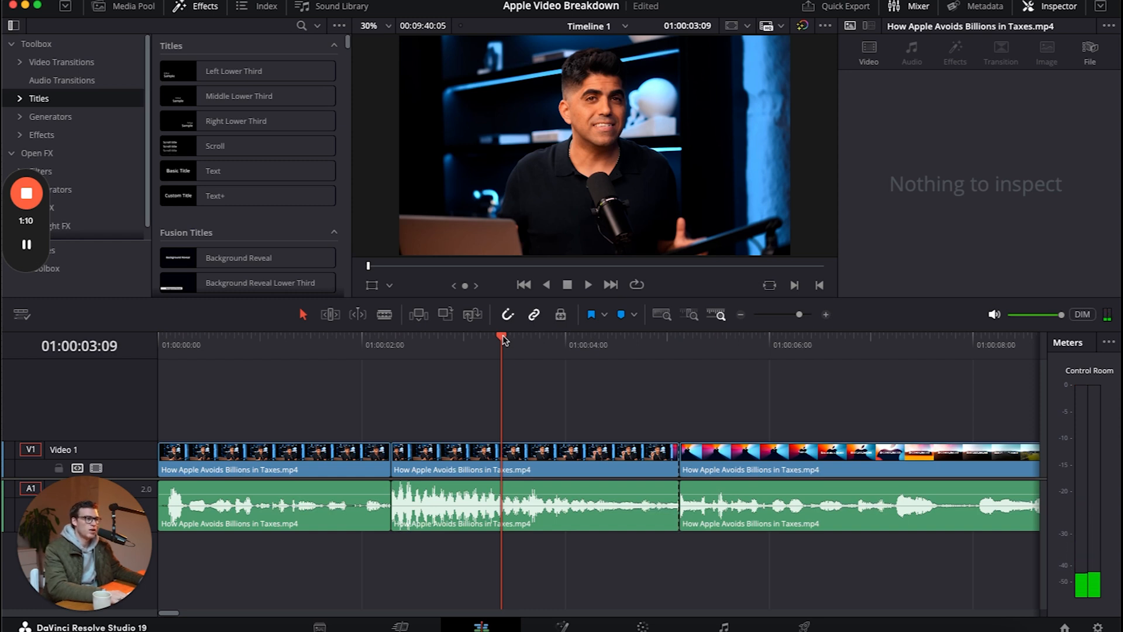
left_click_drag(504, 340, 391, 352)
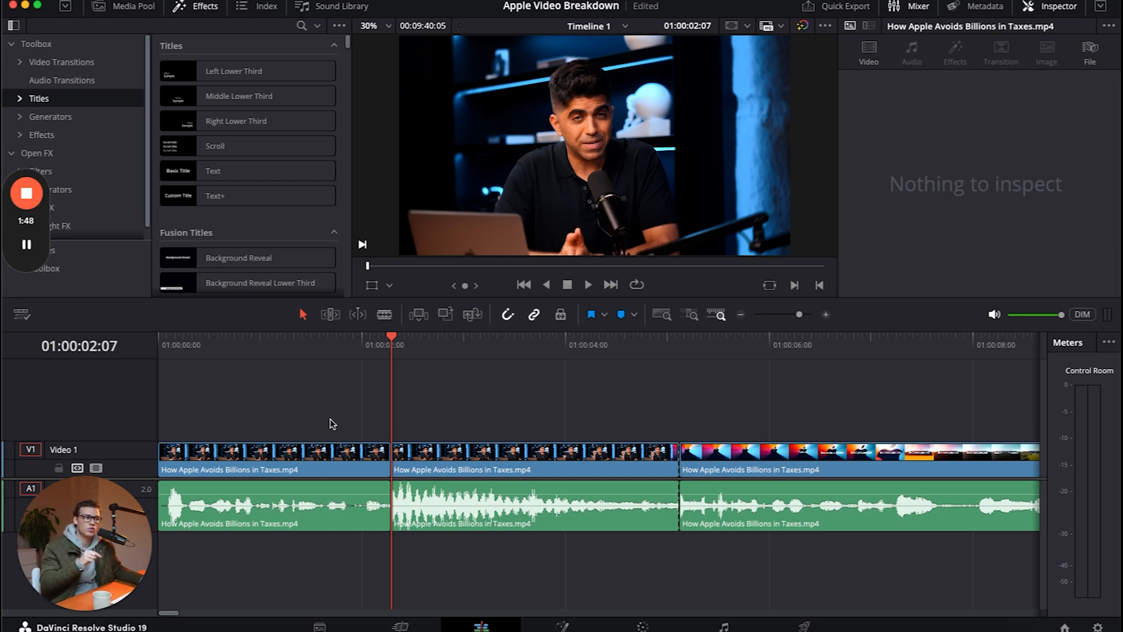
Step: Undo the removal of the orange clips between the first two talking-head clips
left_click(332, 424)
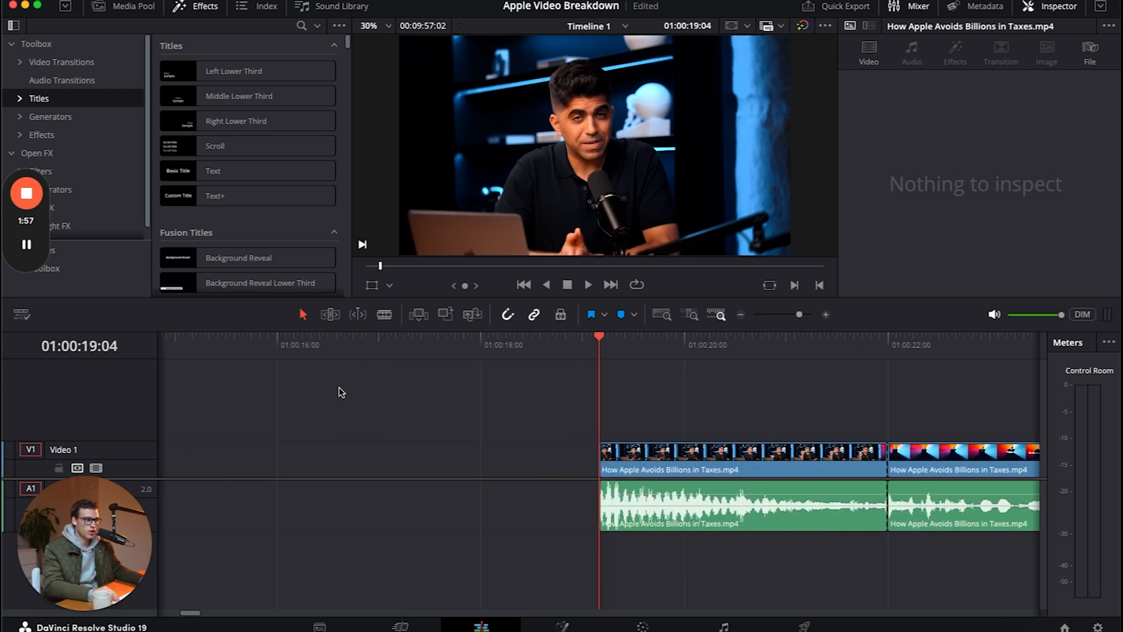
key("ctrl+z")
key("ctrl+z")
key("ctrl+z")
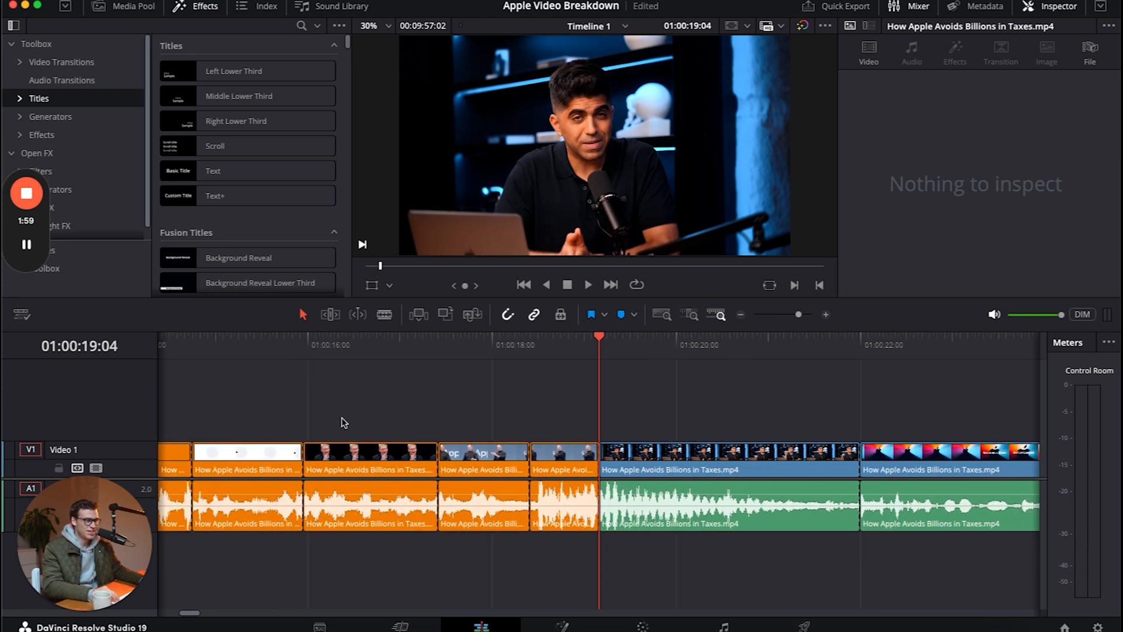
Step: Play the full opening from near the timeline start through all the orange clips to the end of the following talking-head clip
scroll(345, 423, "down", 5)
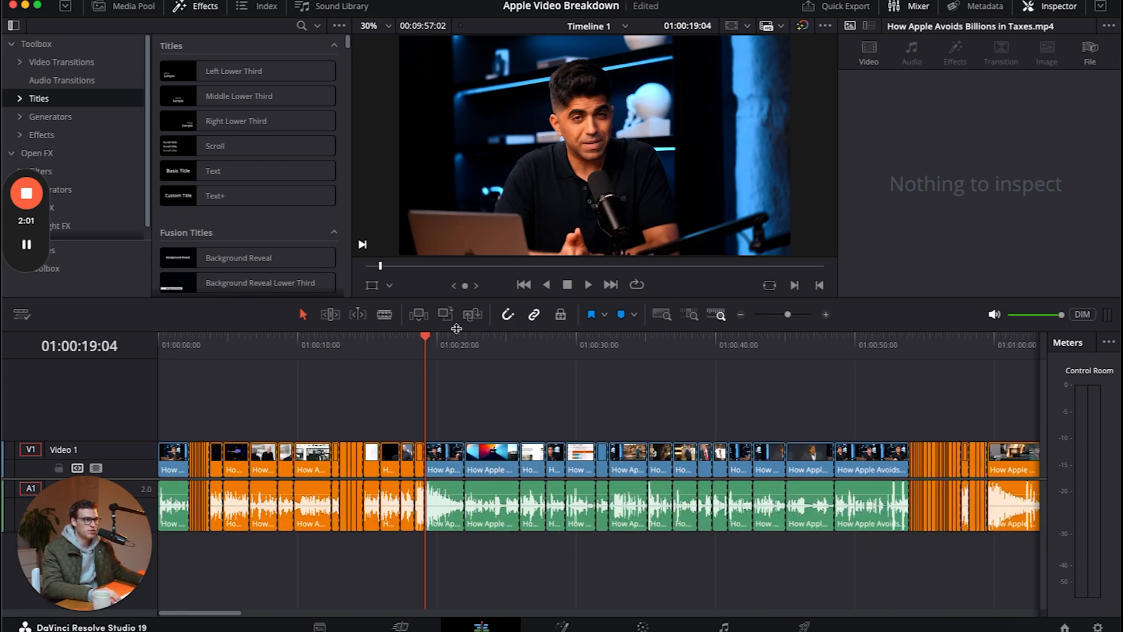
scroll(224, 378, "up", 4)
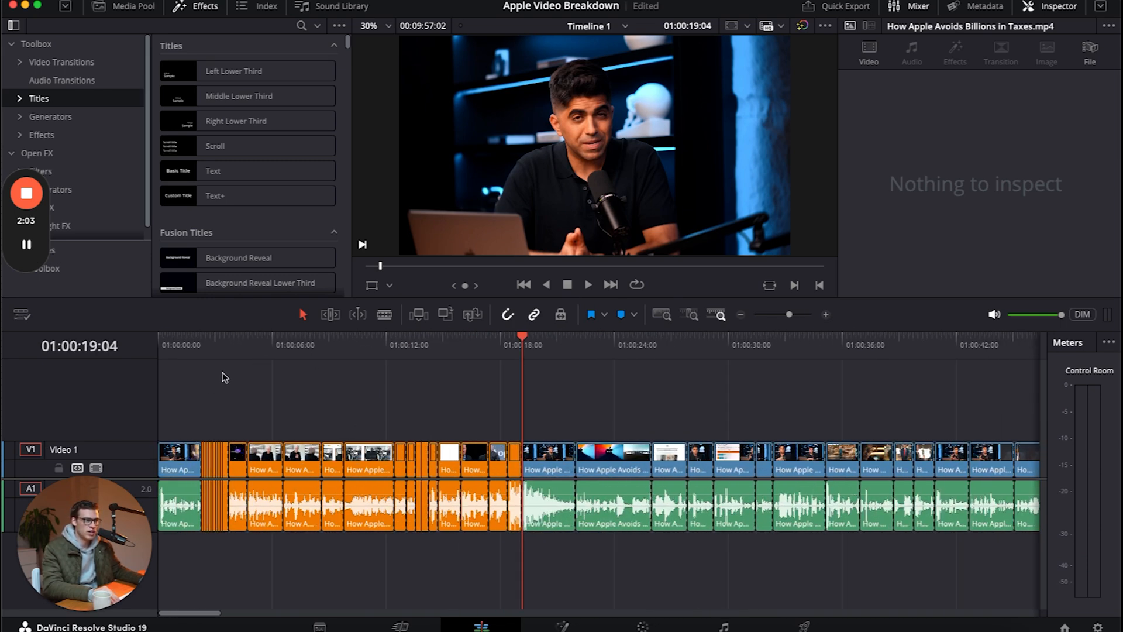
scroll(224, 377, "down", 1)
left_click(295, 344)
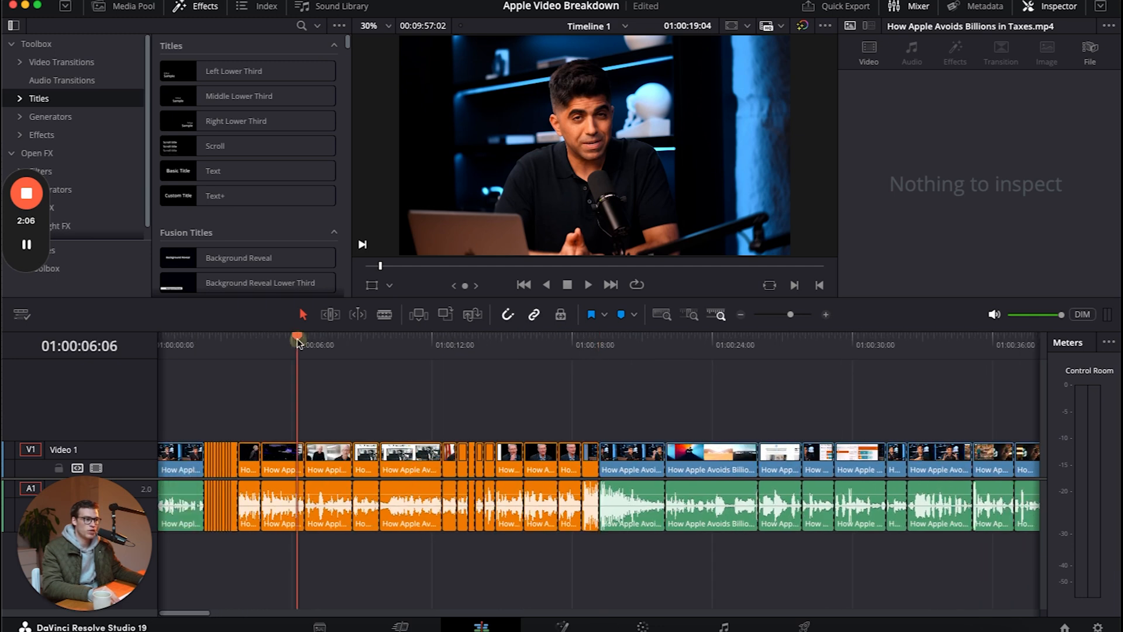
left_click_drag(295, 339, 192, 378)
key("space")
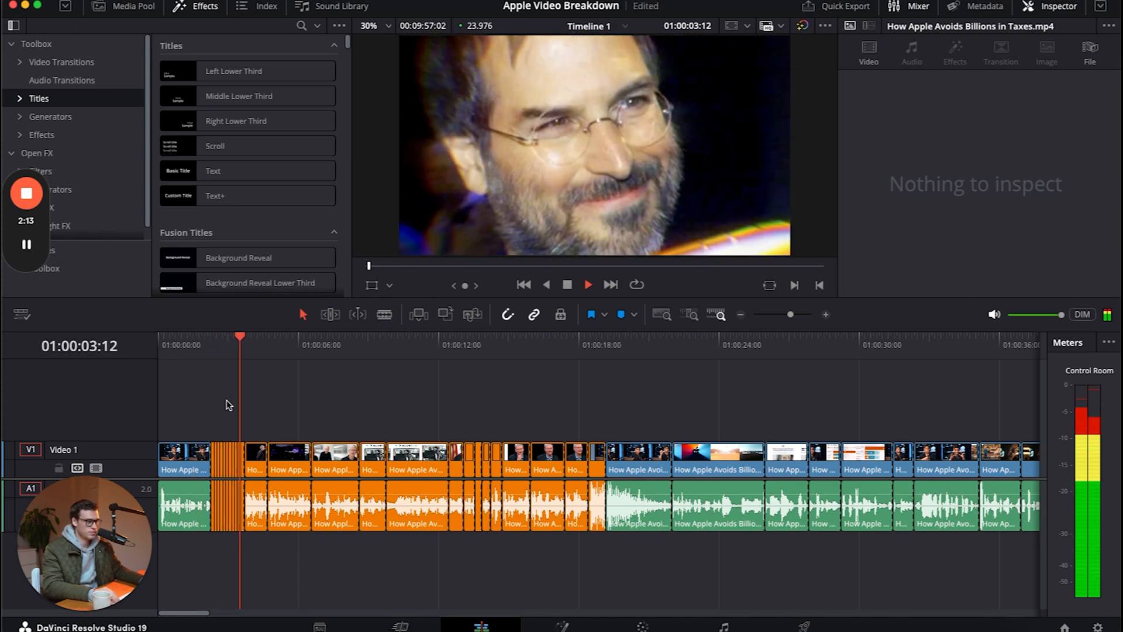
scroll(227, 404, "up", 1)
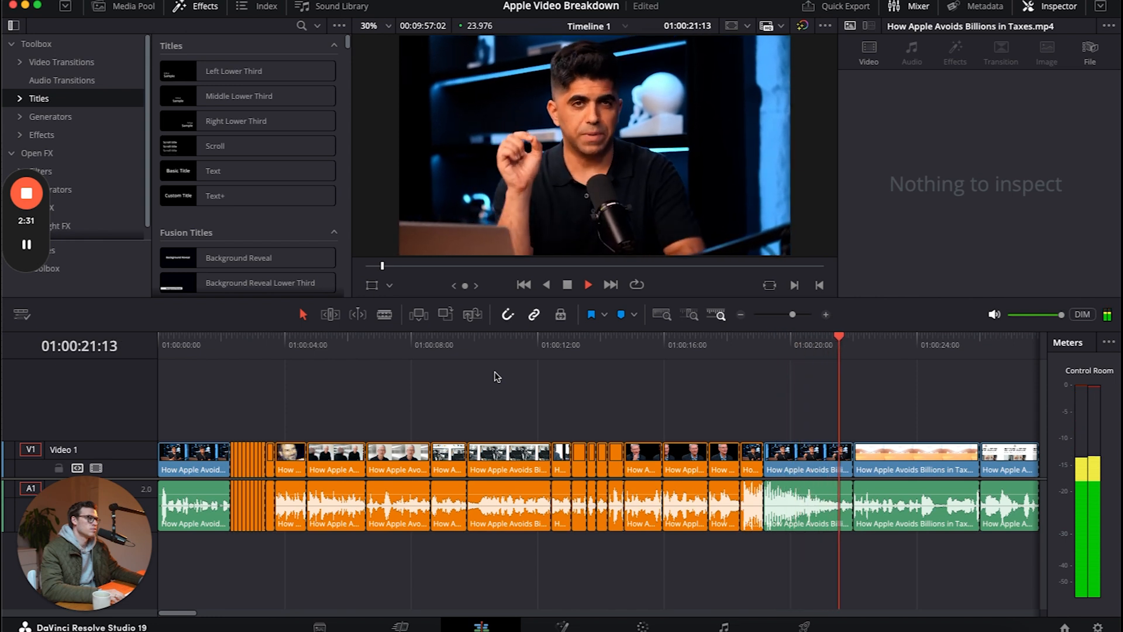
key("space")
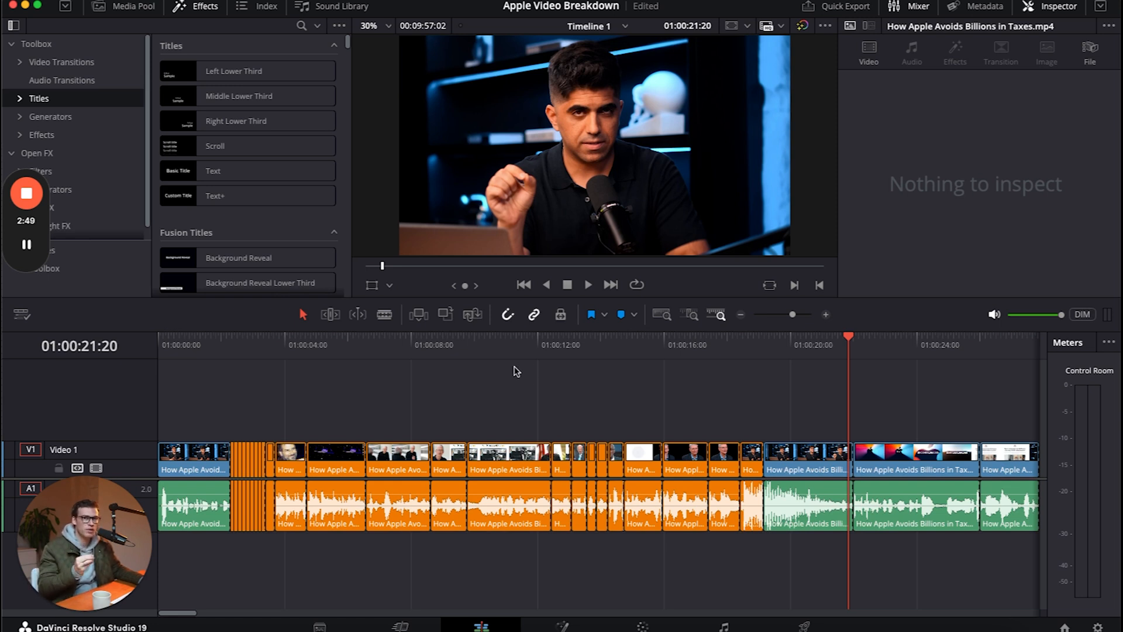
Step: Review the rapid run of very short orange clips, starting from 01:00:02:07
left_click(231, 339)
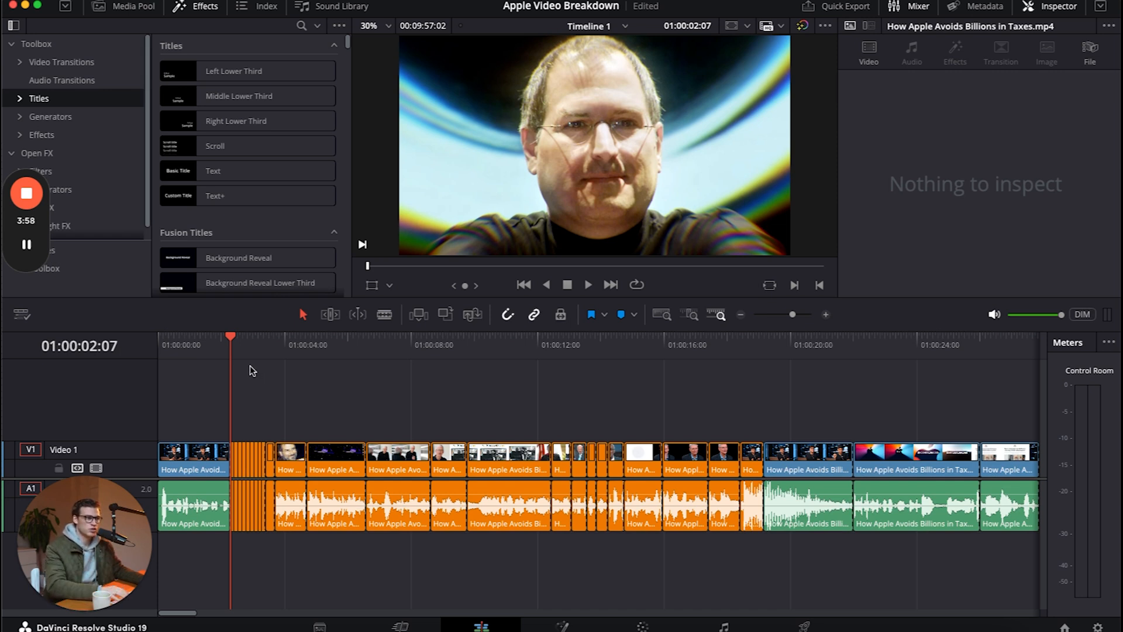
key("space")
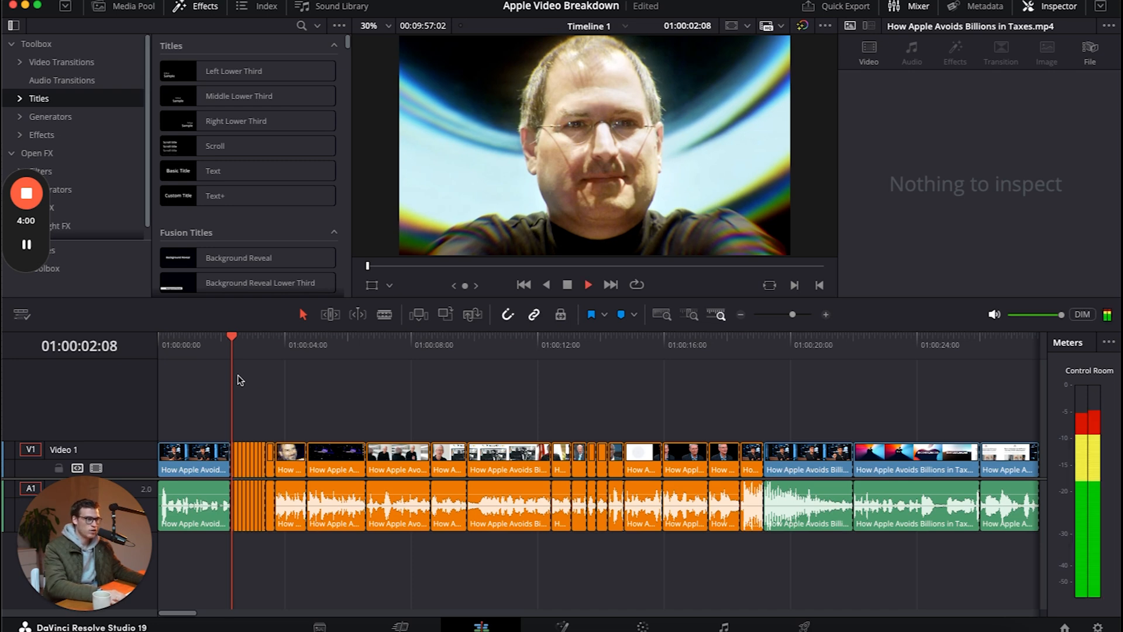
key("space")
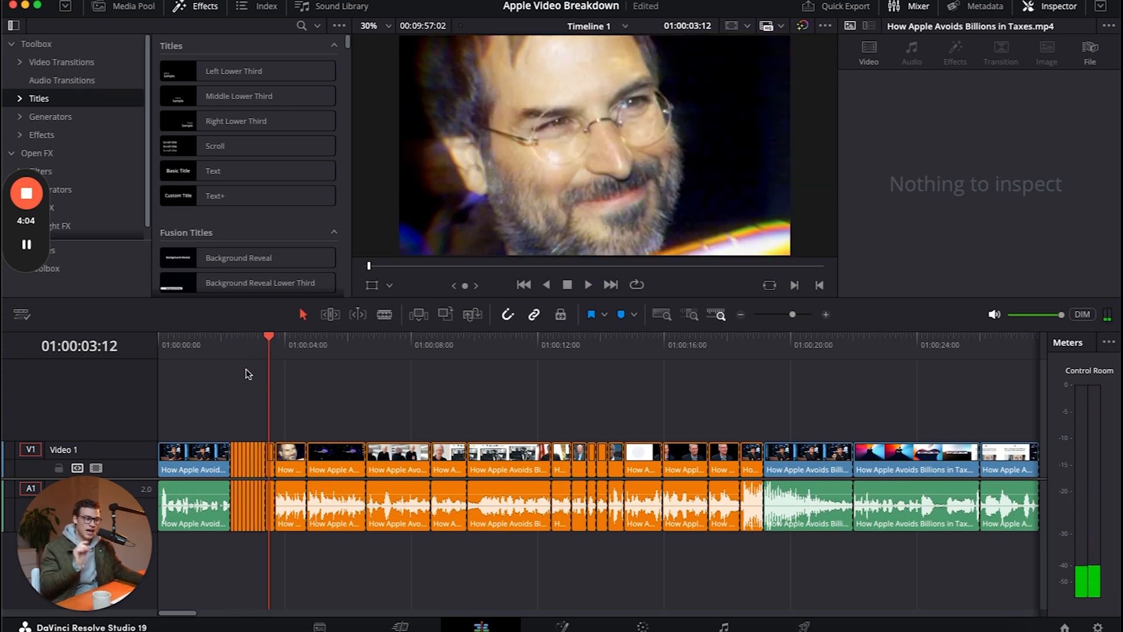
key("space")
Step: Play from 01:00:03:10 through the iPhone keynote stage clip and into the two-person conversation clip
left_click(266, 342)
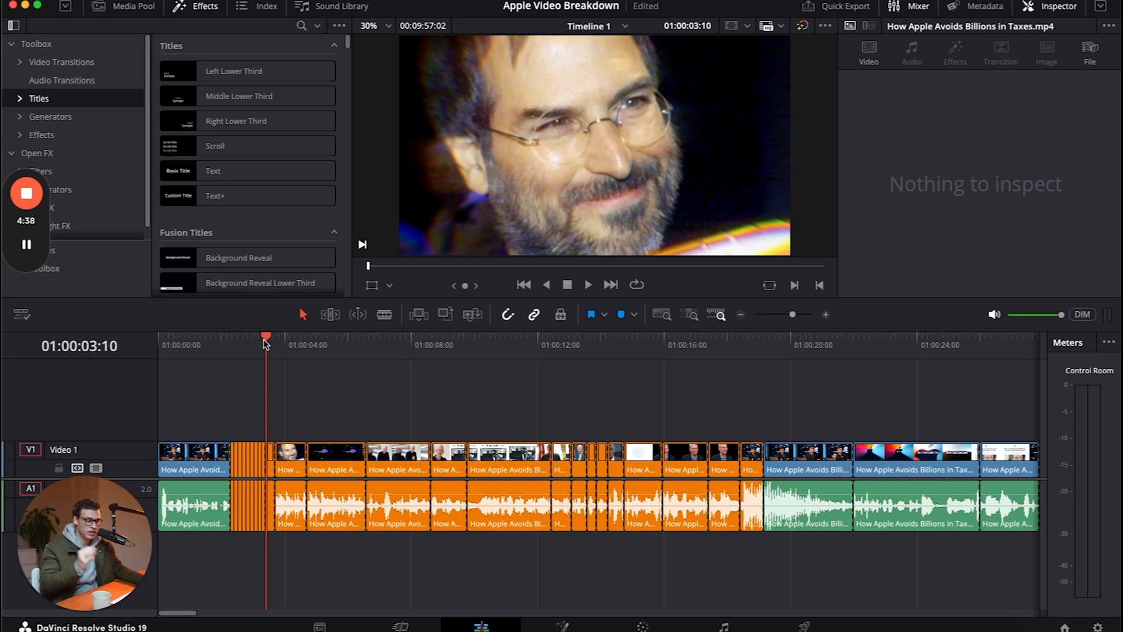
key("space")
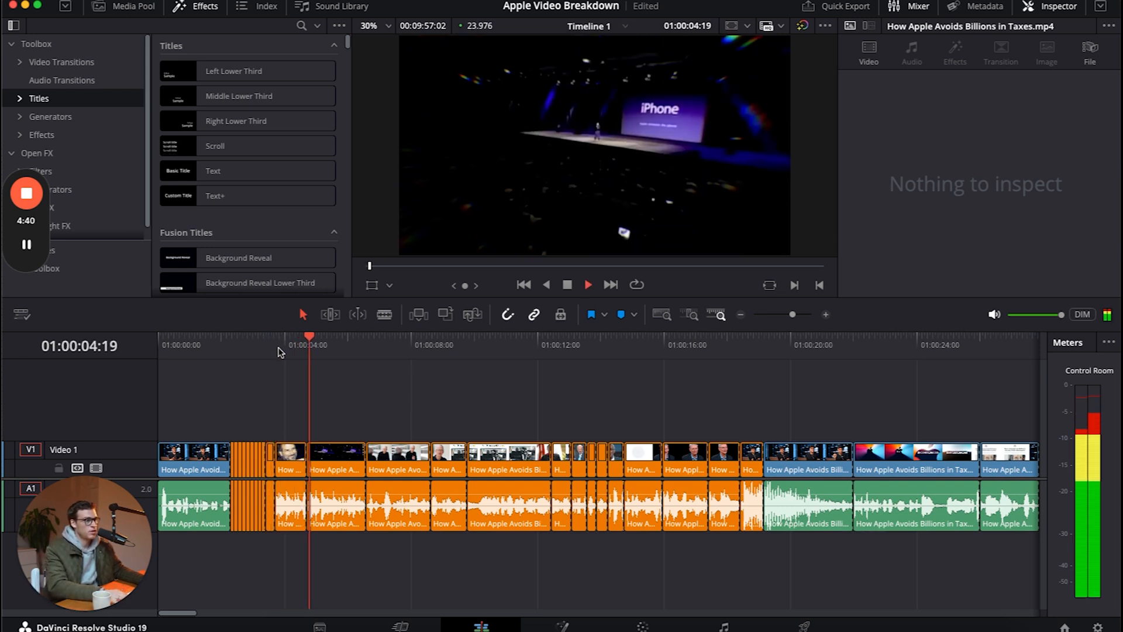
key("space")
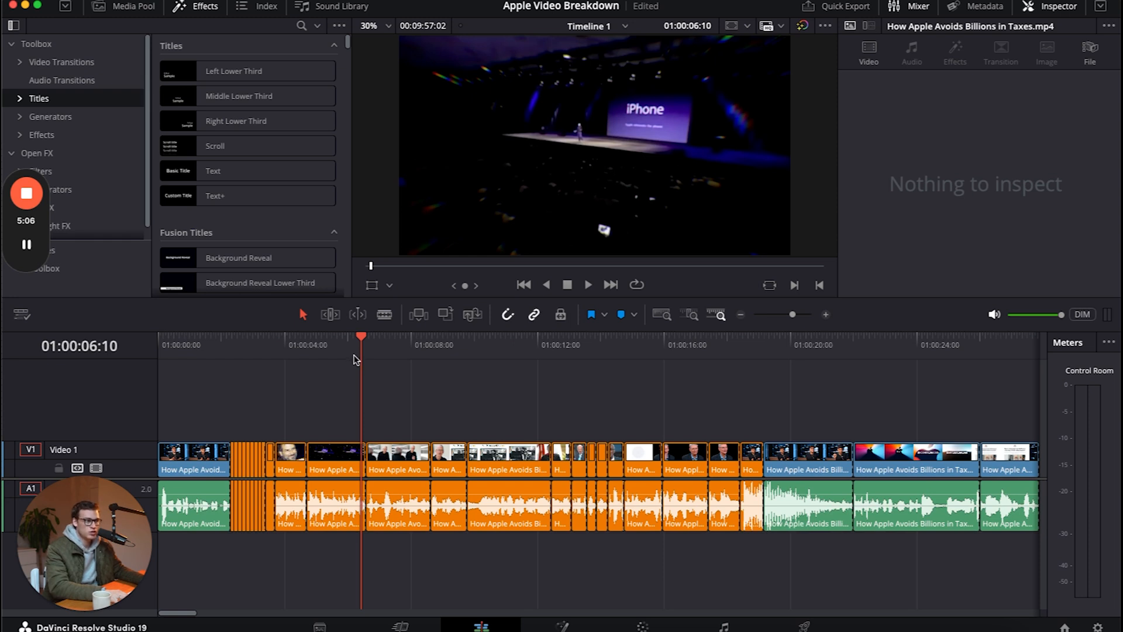
key("space")
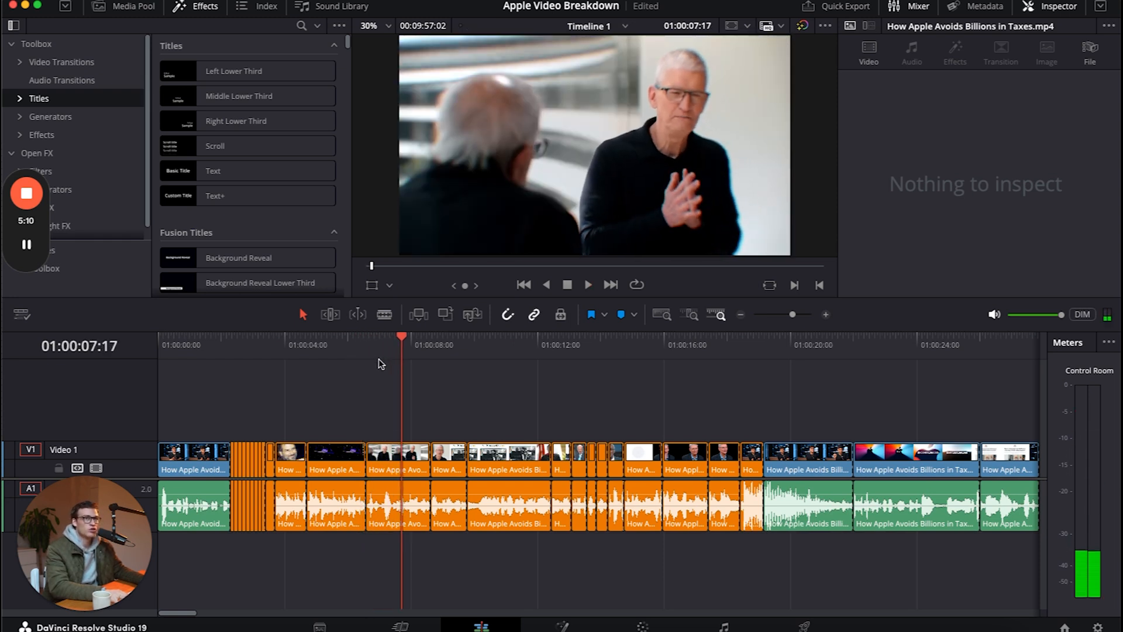
Step: Replay the conversation clip from its start at 01:00:06:14 on into the newspaper clip
left_click(367, 350)
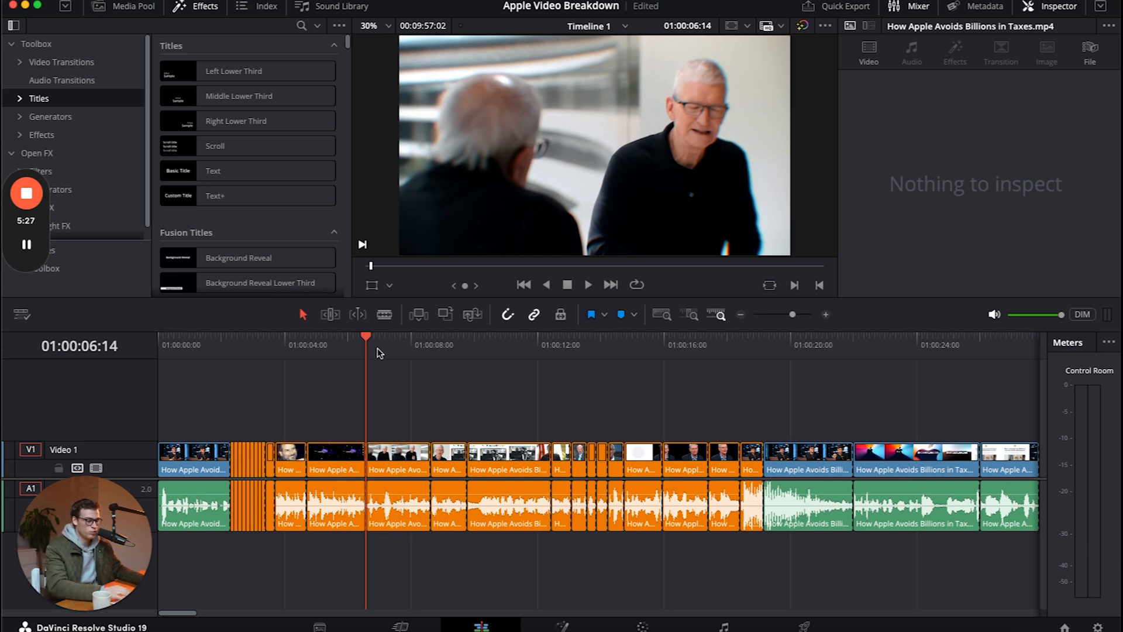
key("space")
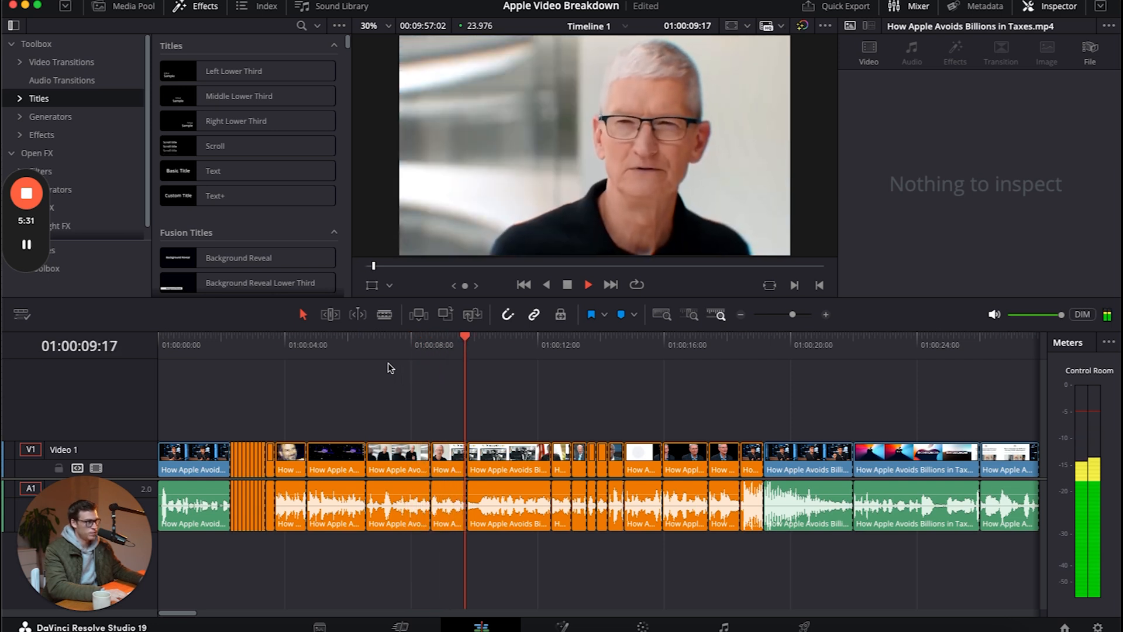
key("space")
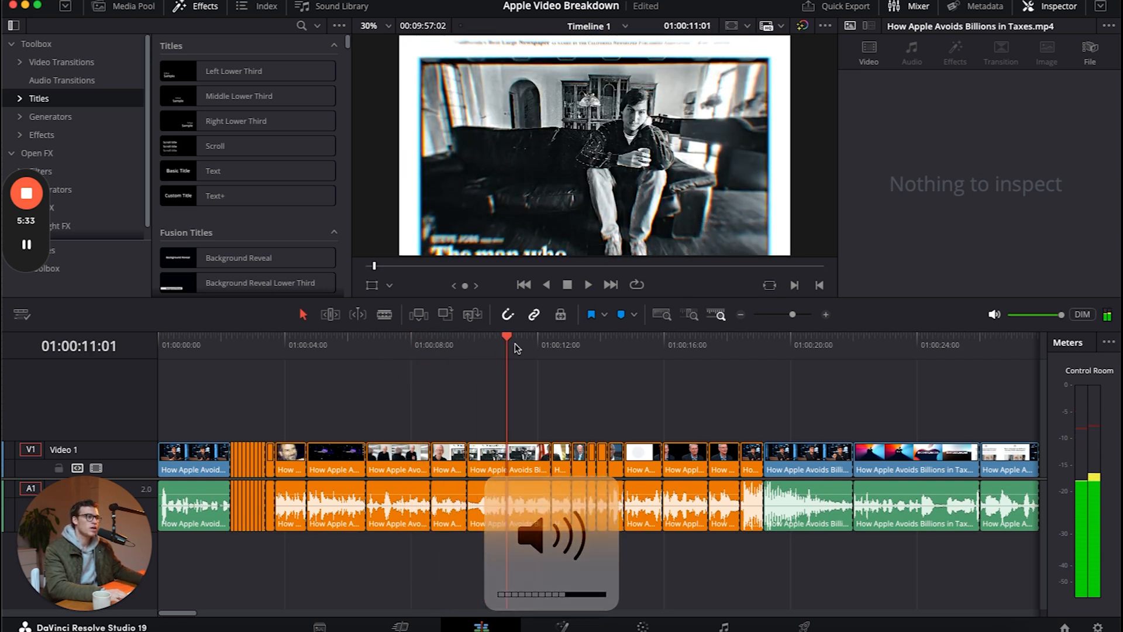
Step: Review the San Francisco Chronicle newspaper clip from its start at 01:00:09:19, playing in short stretches through the graduation gown clip to 01:00:13:06
left_click(490, 342)
left_click_drag(490, 343, 470, 347)
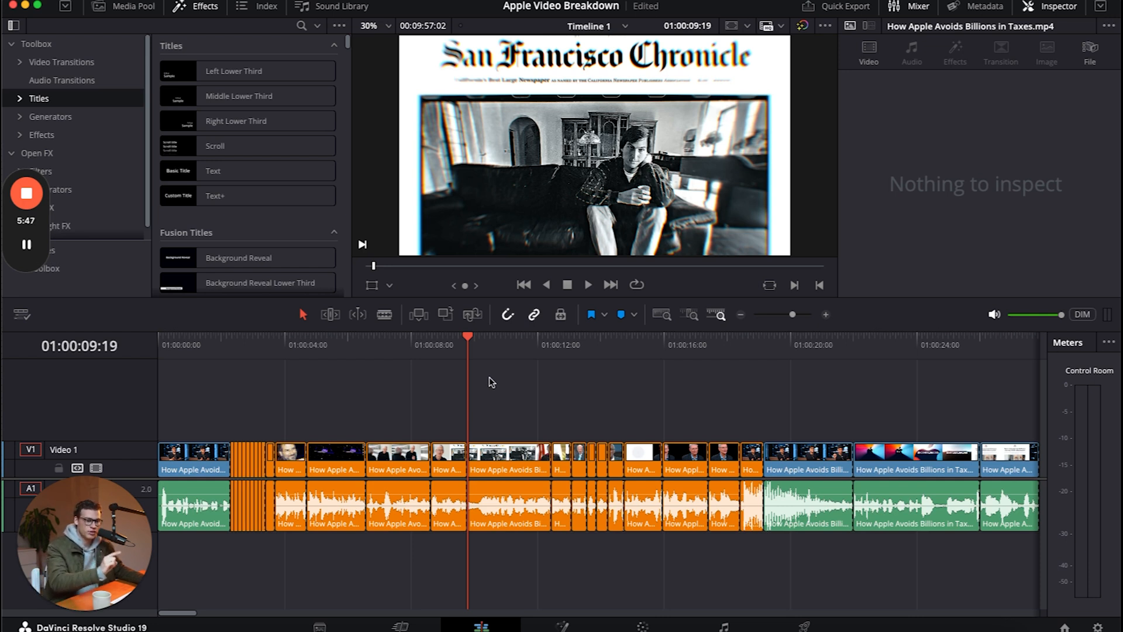
key("space")
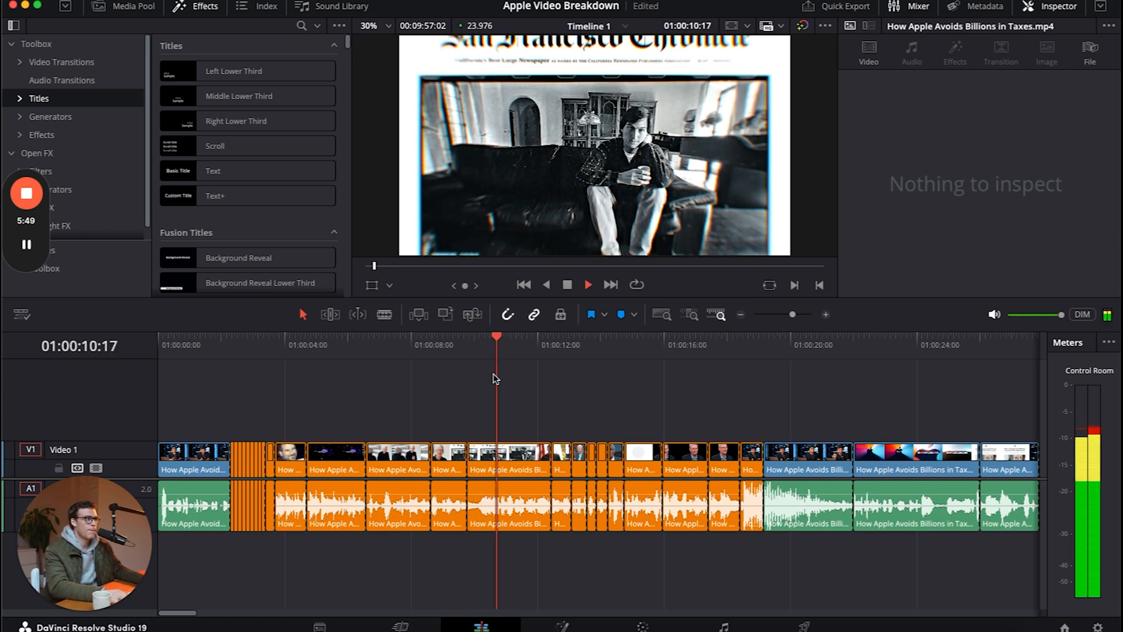
key("space")
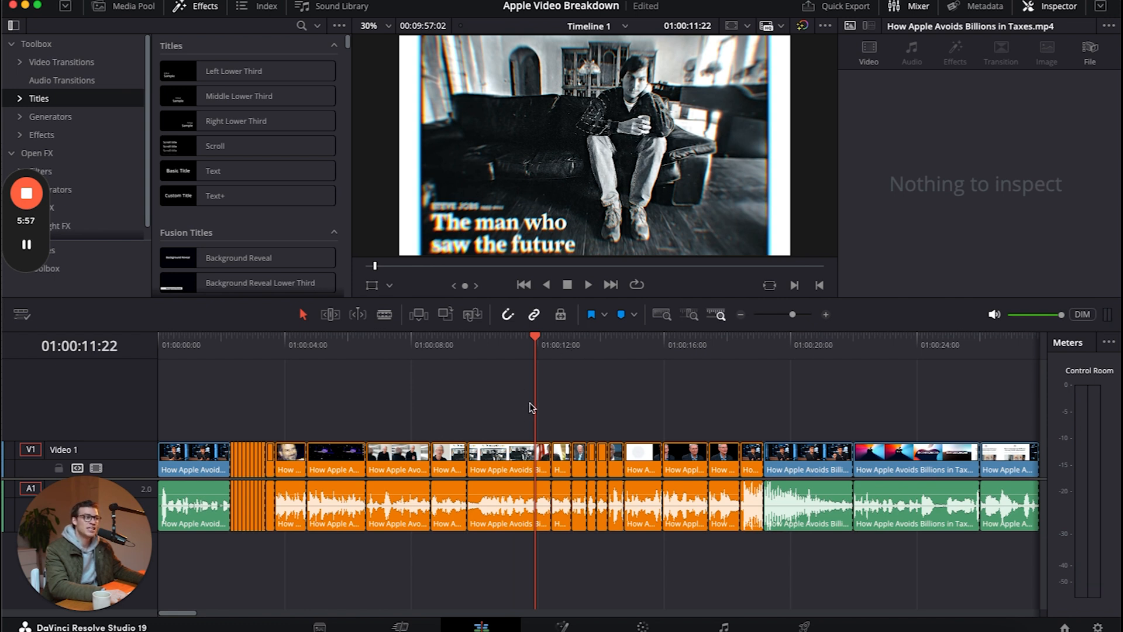
key("space")
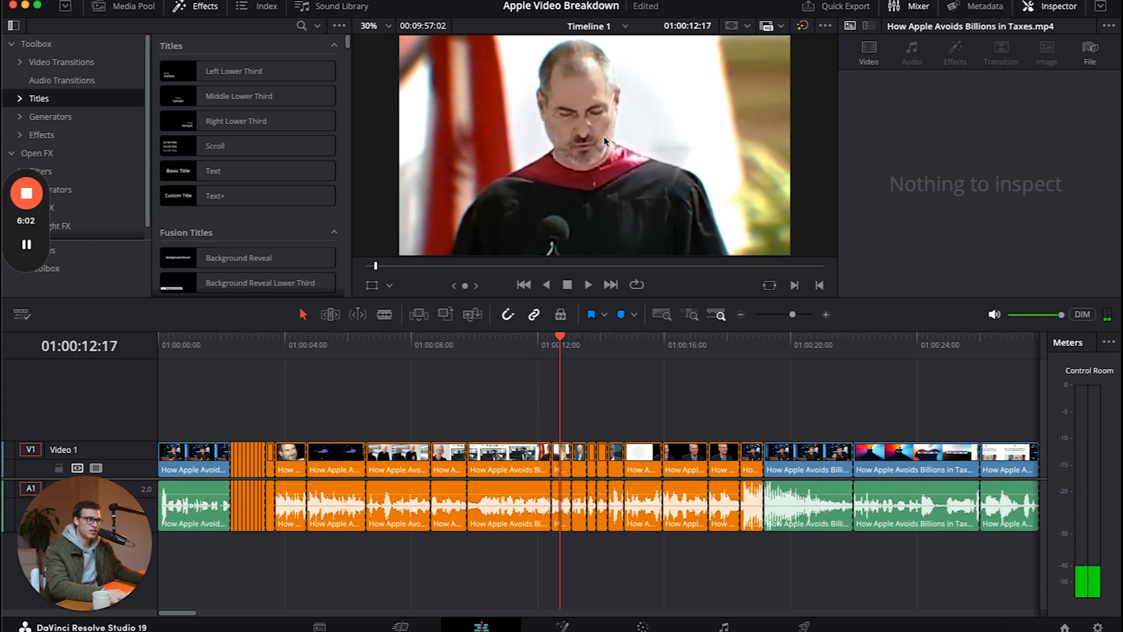
key("space")
key("space")
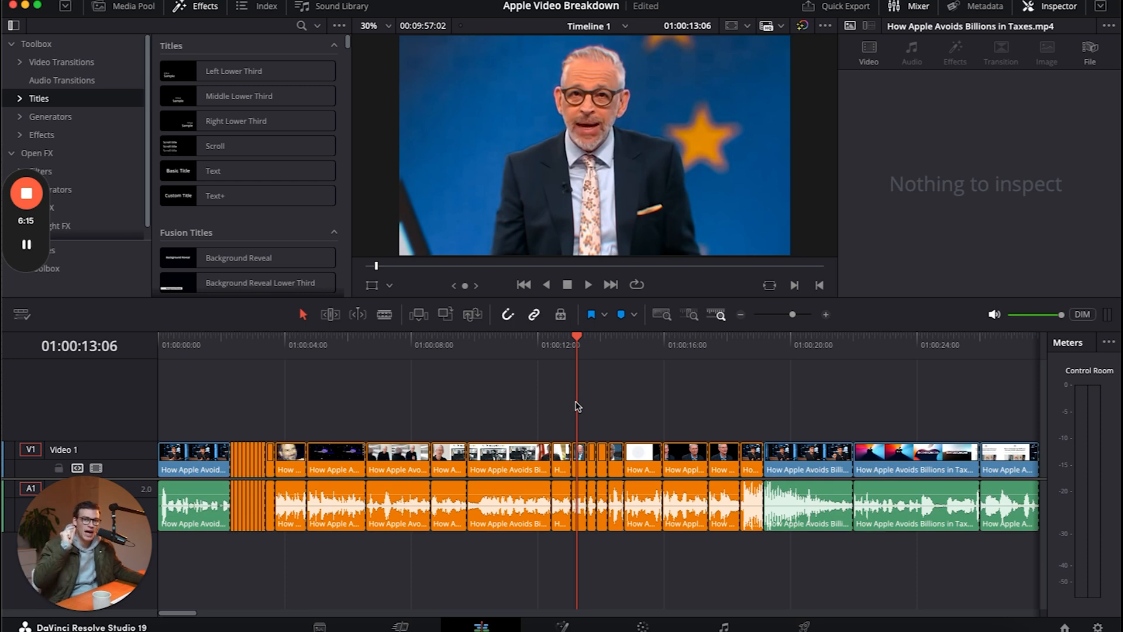
Step: Play from about 01:00:12:00 through the short clips to the "has a plan" title animation
left_click(538, 339)
key("space")
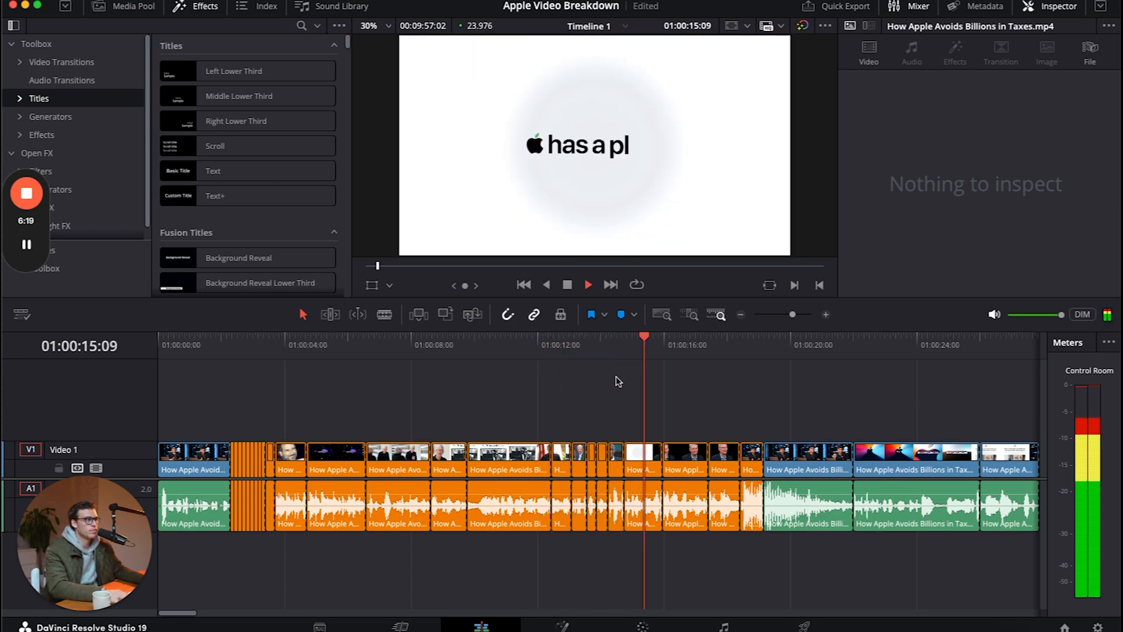
key("space")
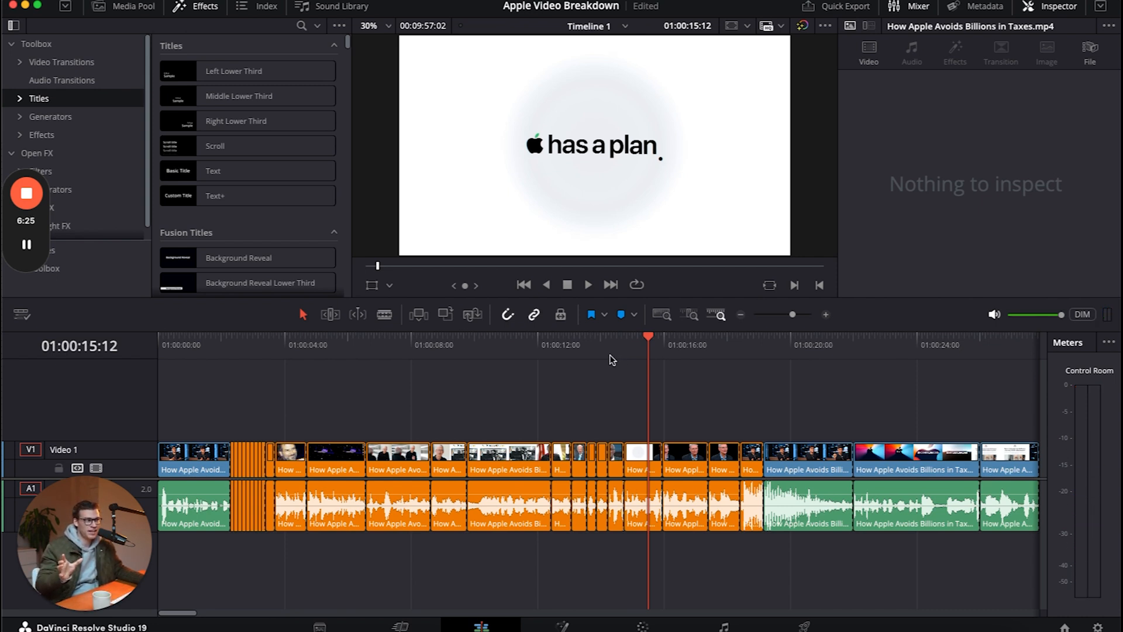
Step: Play the title animation and the closing orange clips, then scrub from 01:00:16:05 to the start of the last one at 01:00:18:10
left_click(595, 340)
key("space")
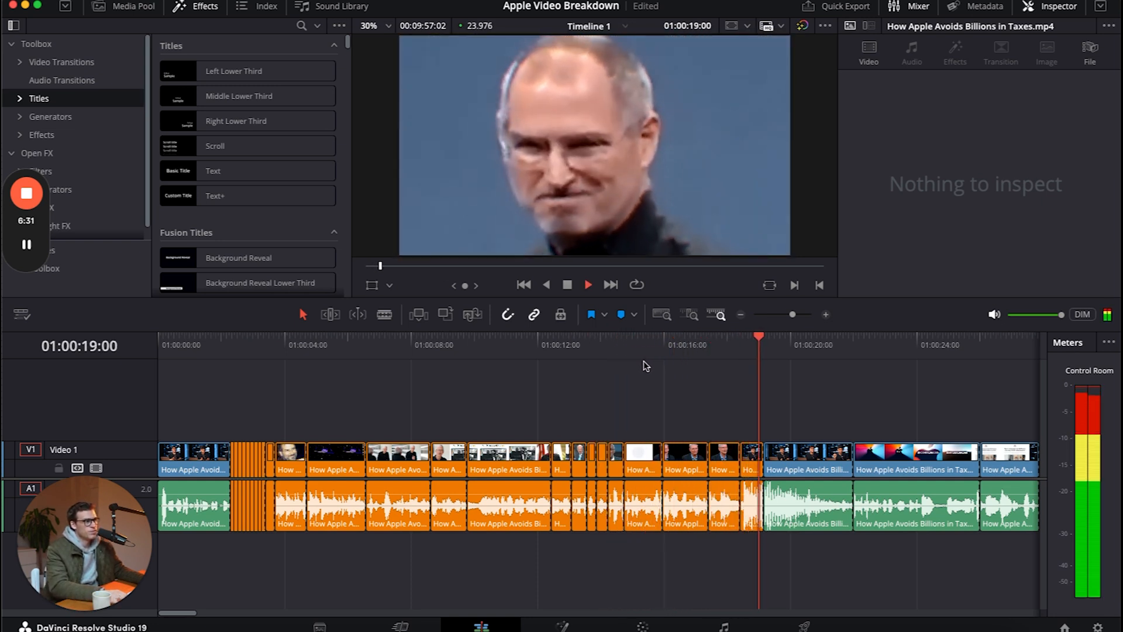
left_click(671, 342)
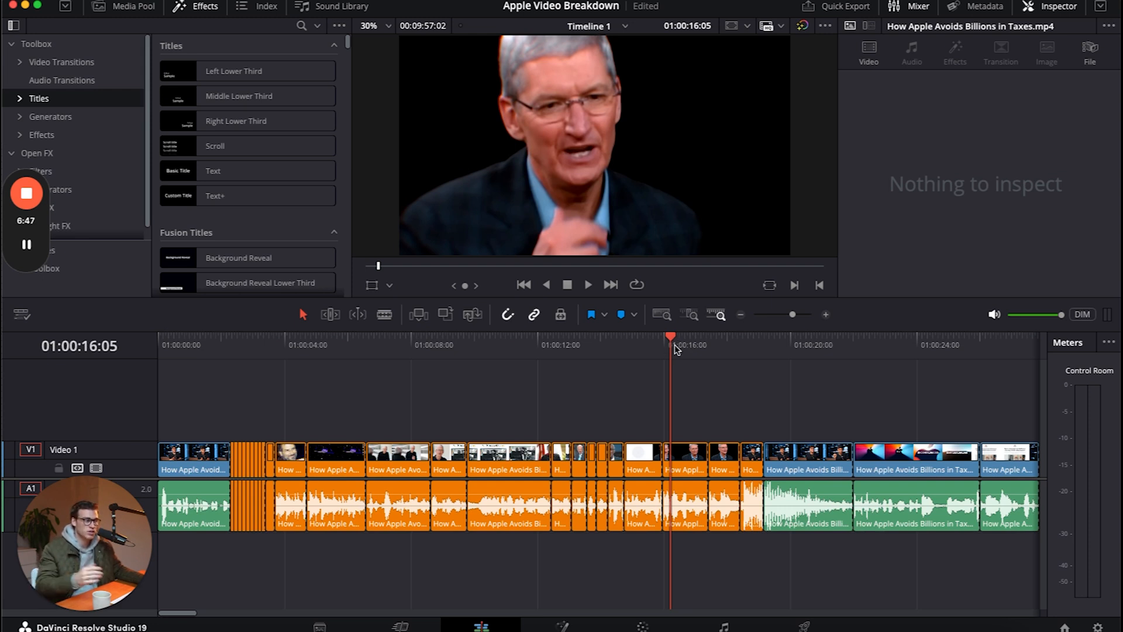
left_click_drag(671, 344, 740, 343)
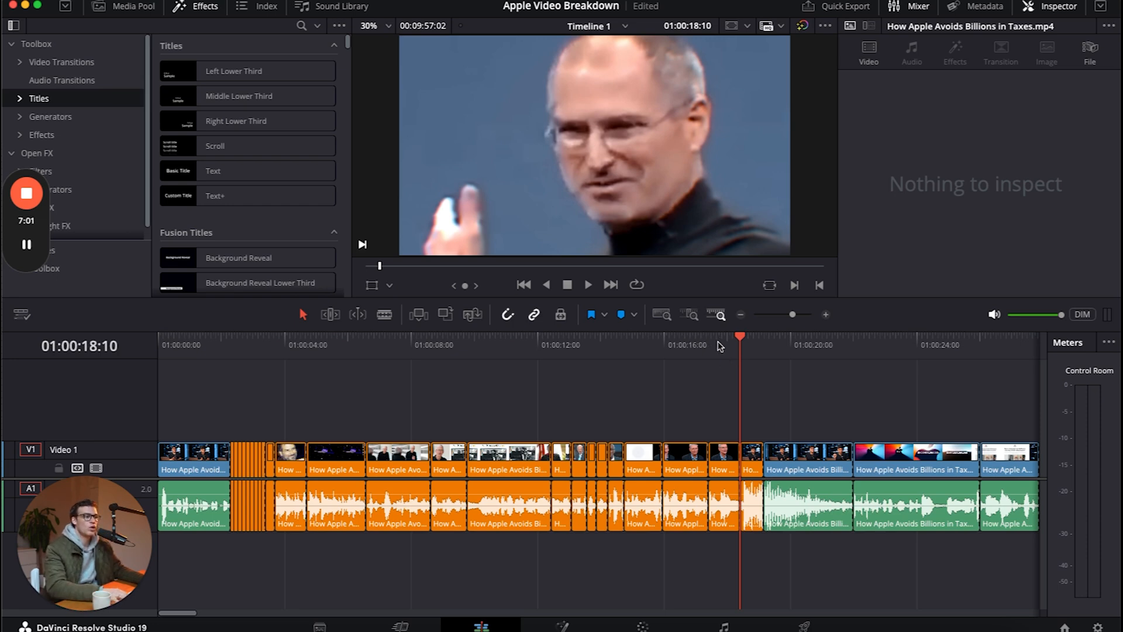
Step: Replay the opening orange montage from near the timeline start to past its end, then scrub back to the white title clip at 01:00:14:18
left_click_drag(738, 342, 200, 381)
key("space")
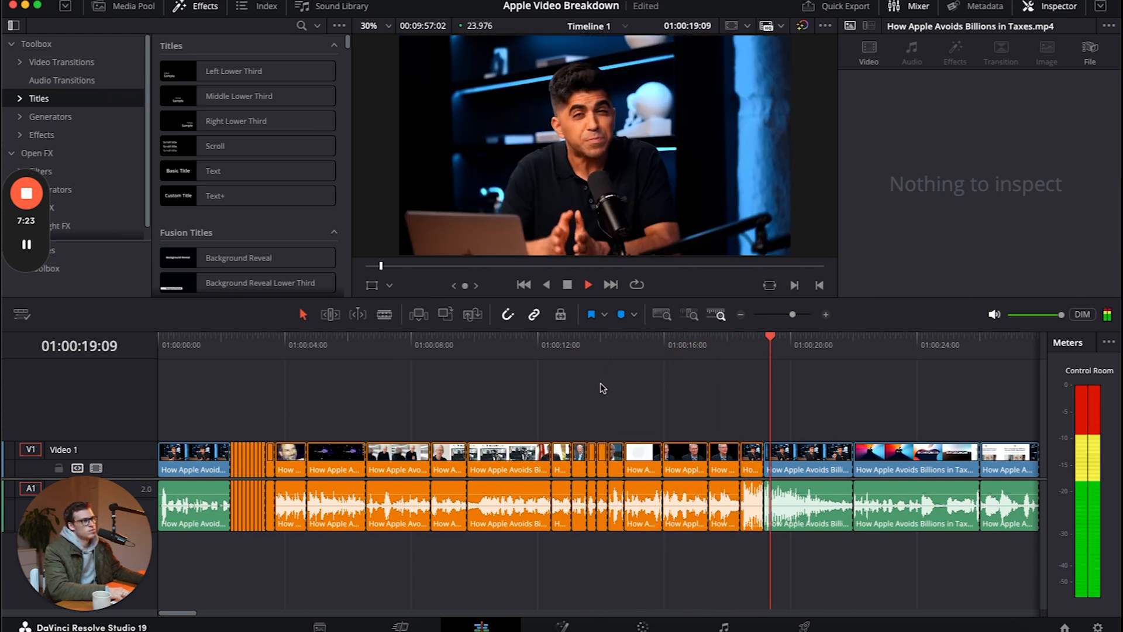
key("space")
left_click_drag(799, 338, 625, 348)
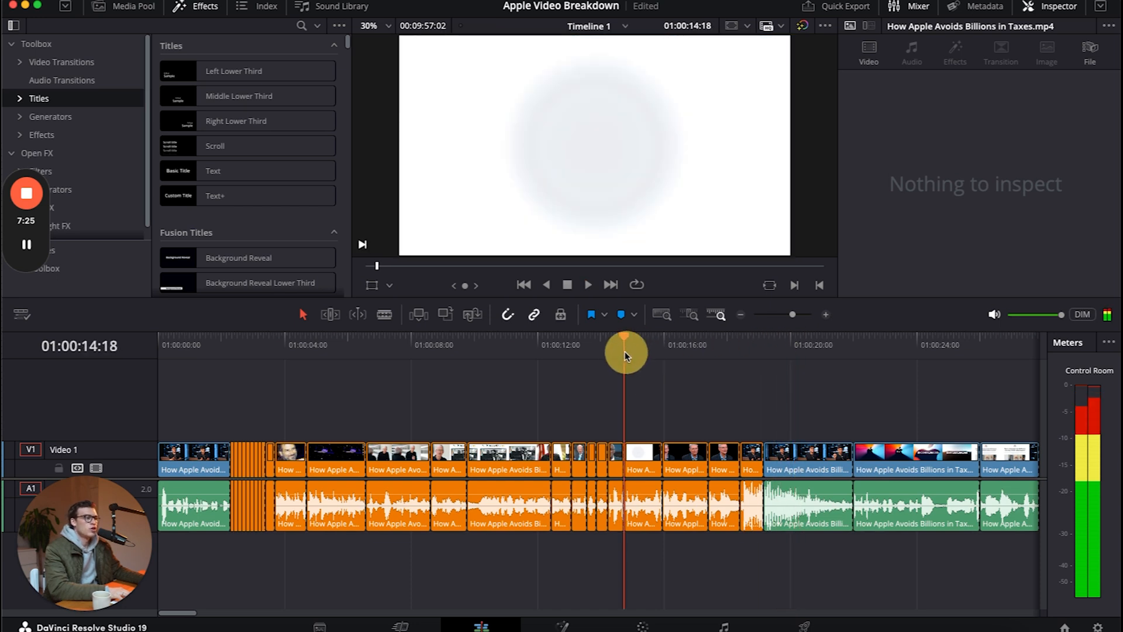
Step: Show the whole timeline, then place the playhead at 01:00:53:01, just before the second orange section
key("shift+z")
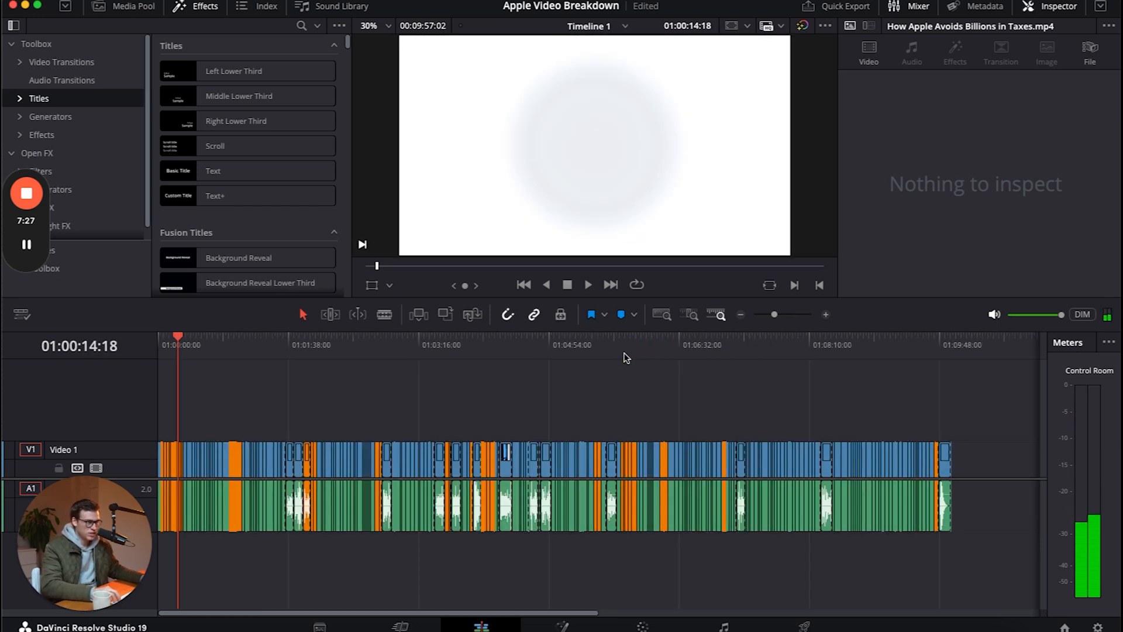
key("ctrl+a")
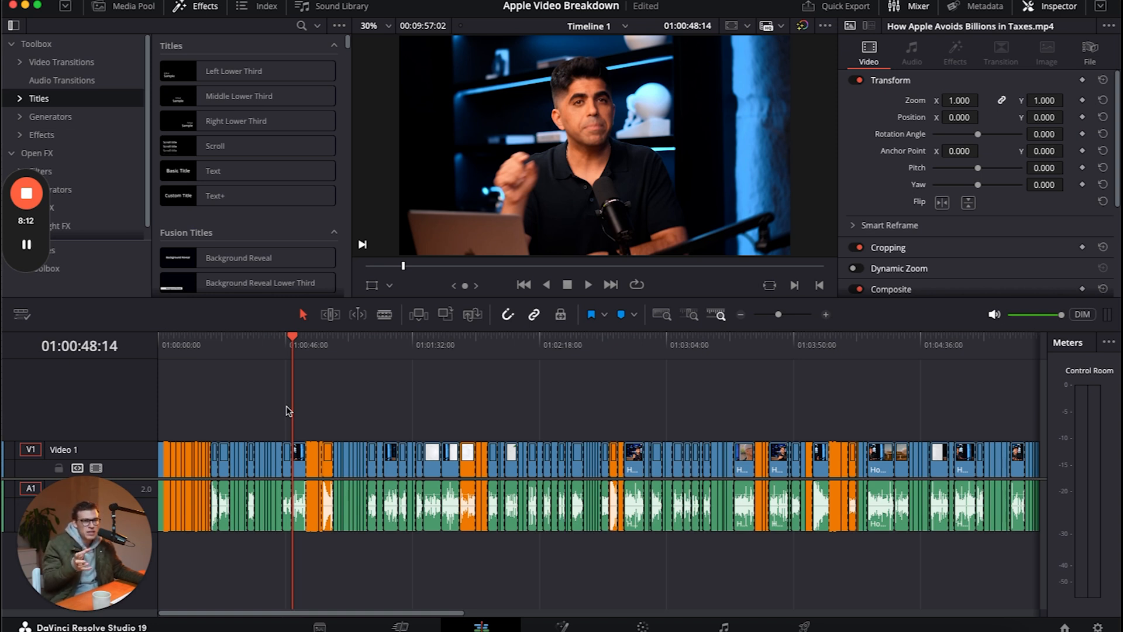
scroll(290, 410, "up", 2)
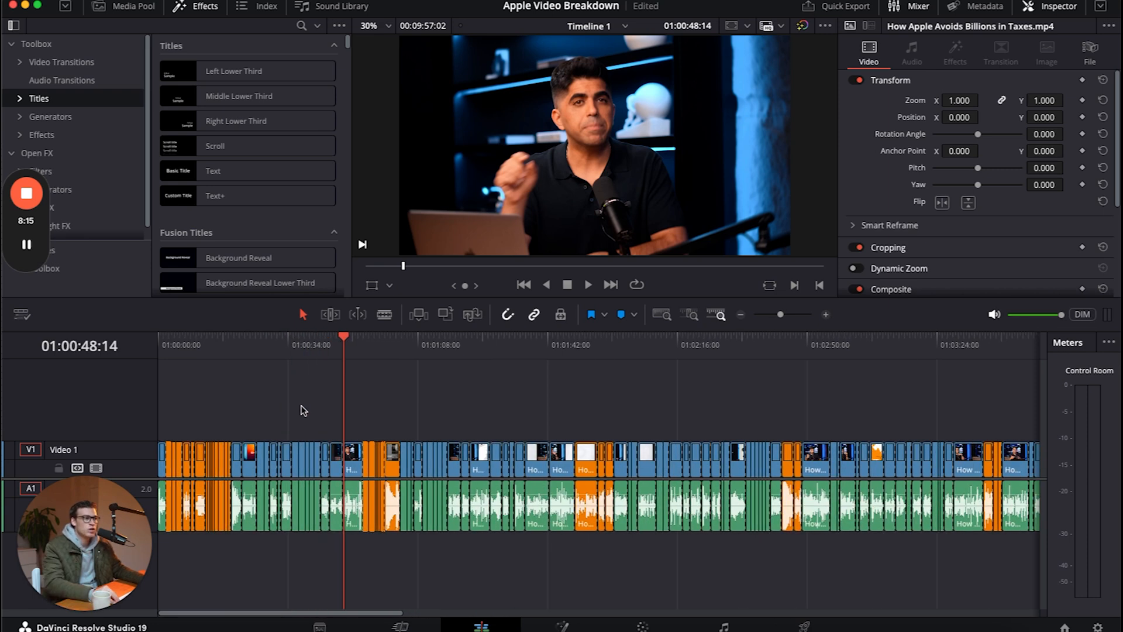
scroll(351, 414, "up", 4)
left_click(641, 339)
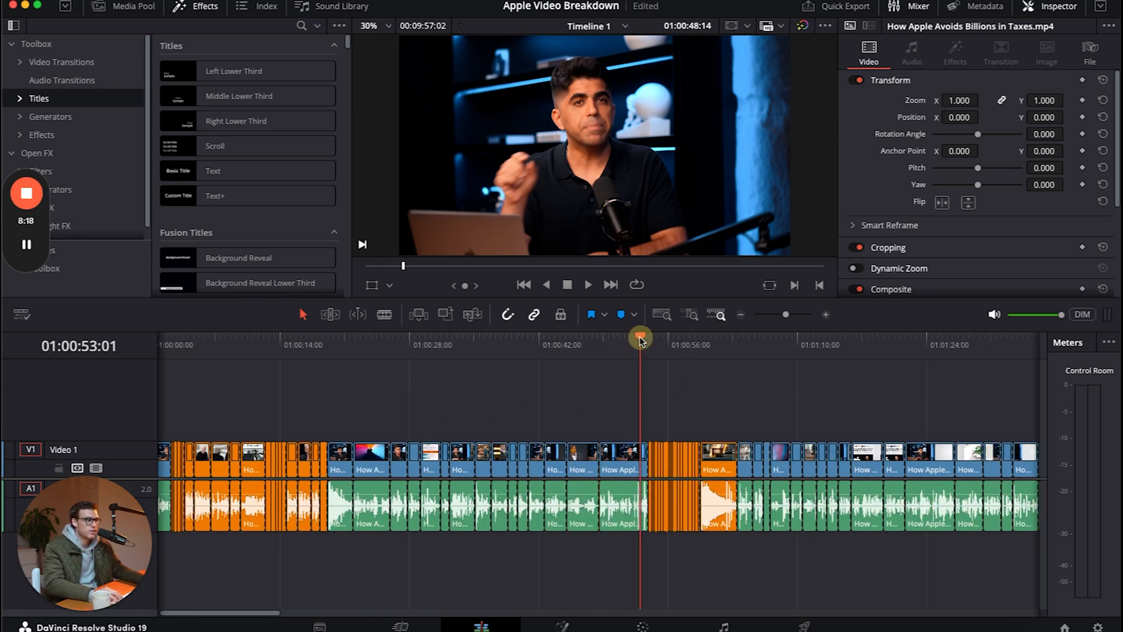
Step: Play the second orange section from 01:00:53:01 to the burning-television "Chapter I Money Machine" title and stop at 01:01:00:21
key("space")
scroll(684, 383, "up", 2)
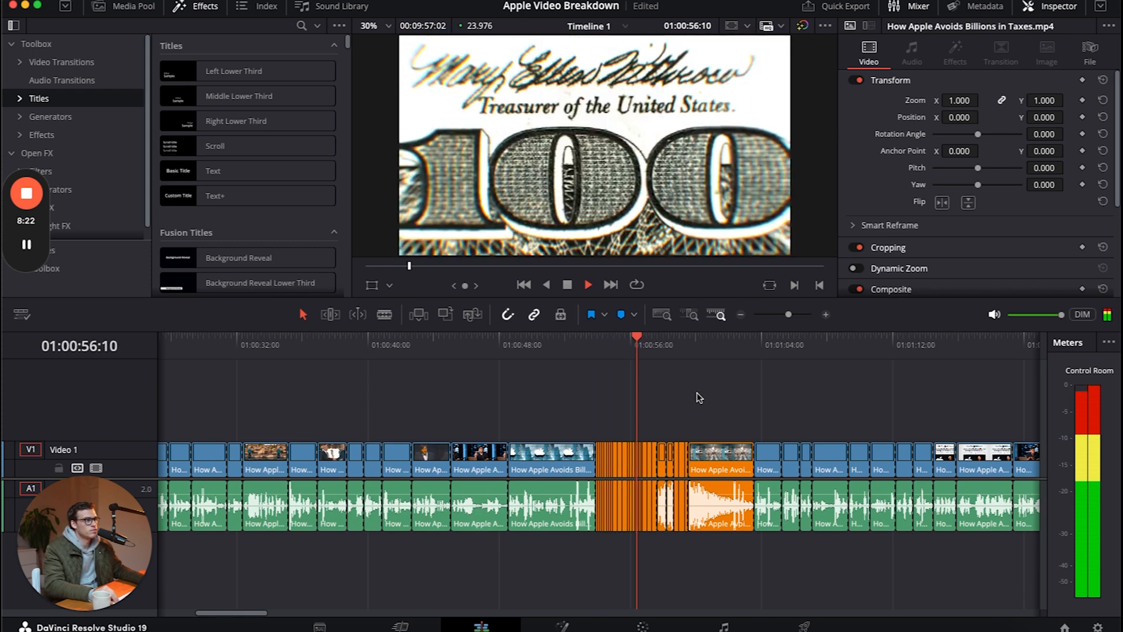
scroll(699, 397, "up", 2)
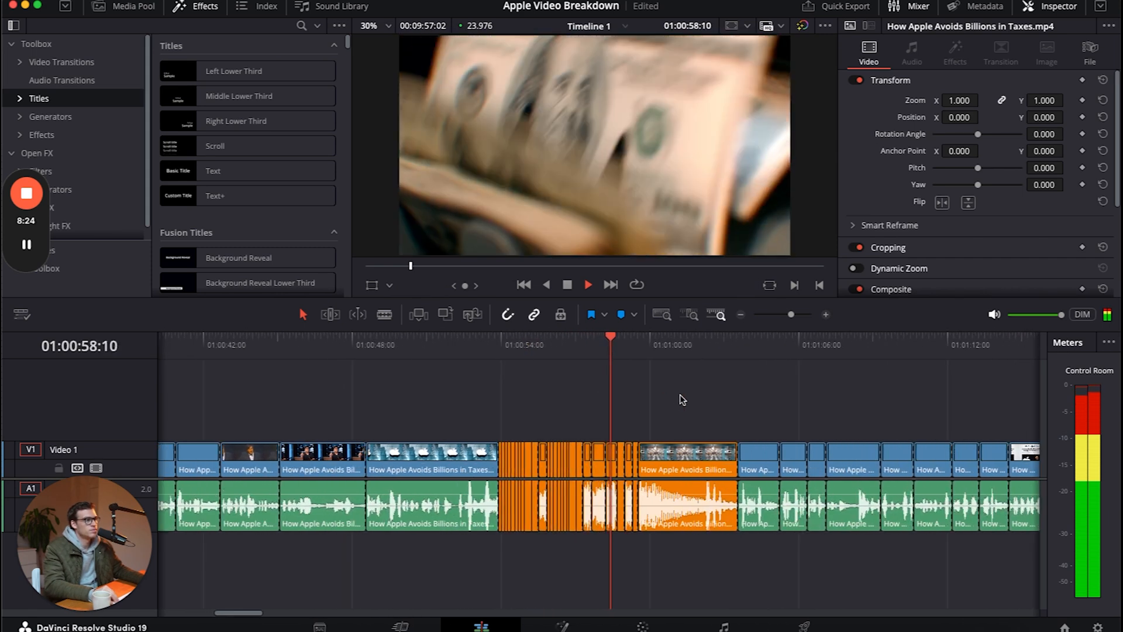
scroll(677, 395, "right", 5)
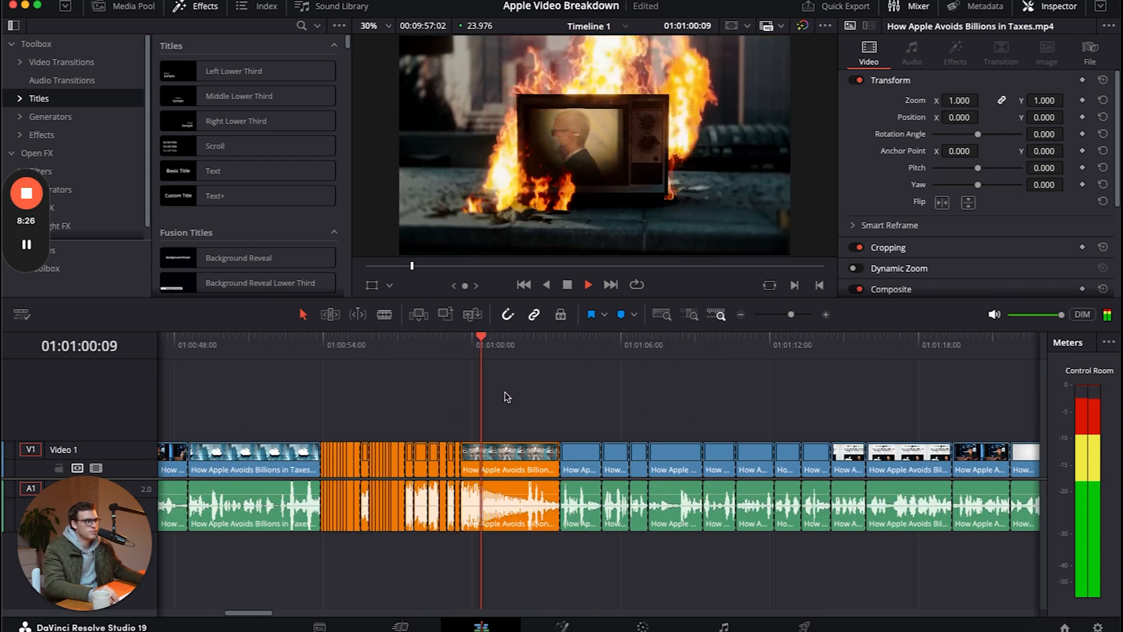
key("space")
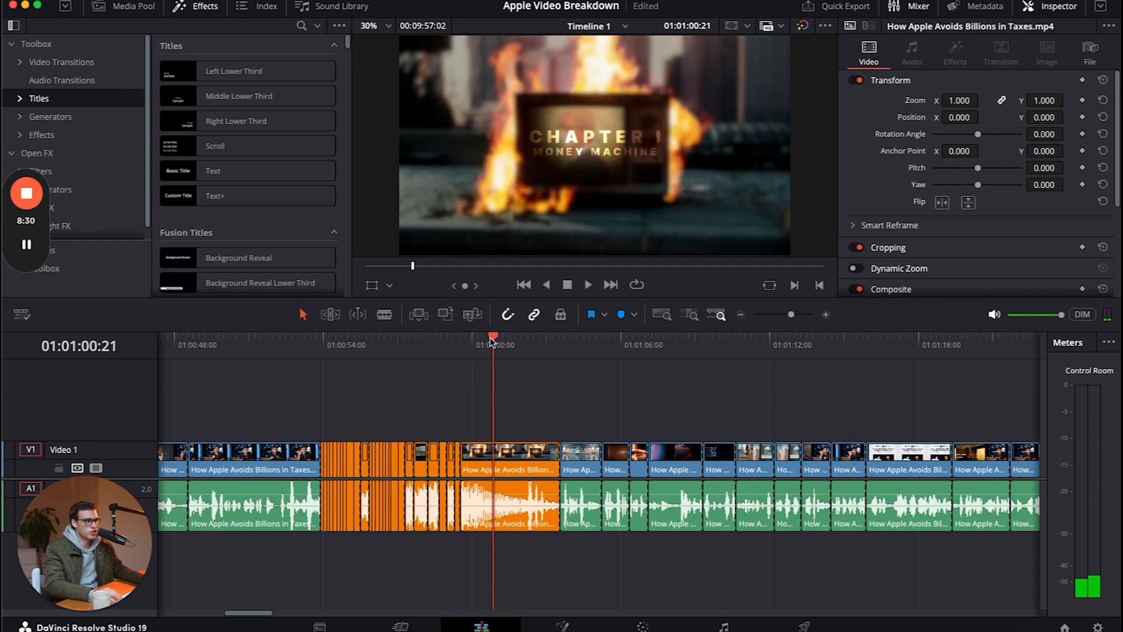
Step: Scrub back through the rapid orange clips to the banknote close-up at 01:00:54:20
left_click_drag(491, 340, 430, 344)
left_click_drag(429, 338, 348, 355)
key("super+equal")
key("super+minus")
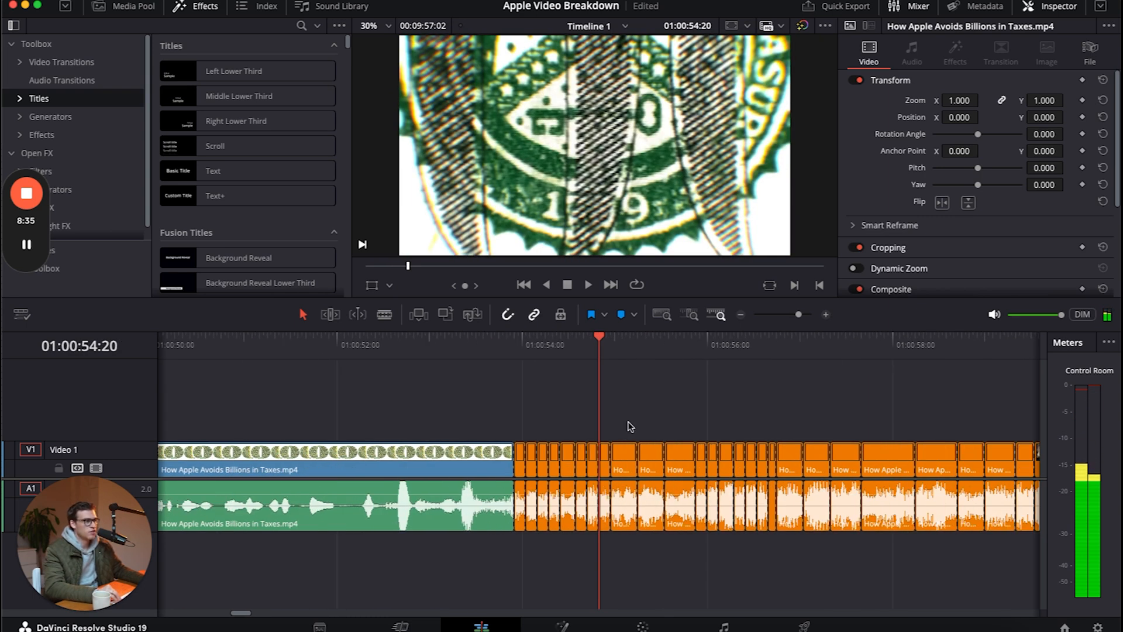
Step: Examine the second montage's clips by scrubbing to the news clip at 01:00:55:13, the Senate hearing at 01:00:58:17 and the gavel at 01:00:59:08
scroll(632, 414, "right", 10)
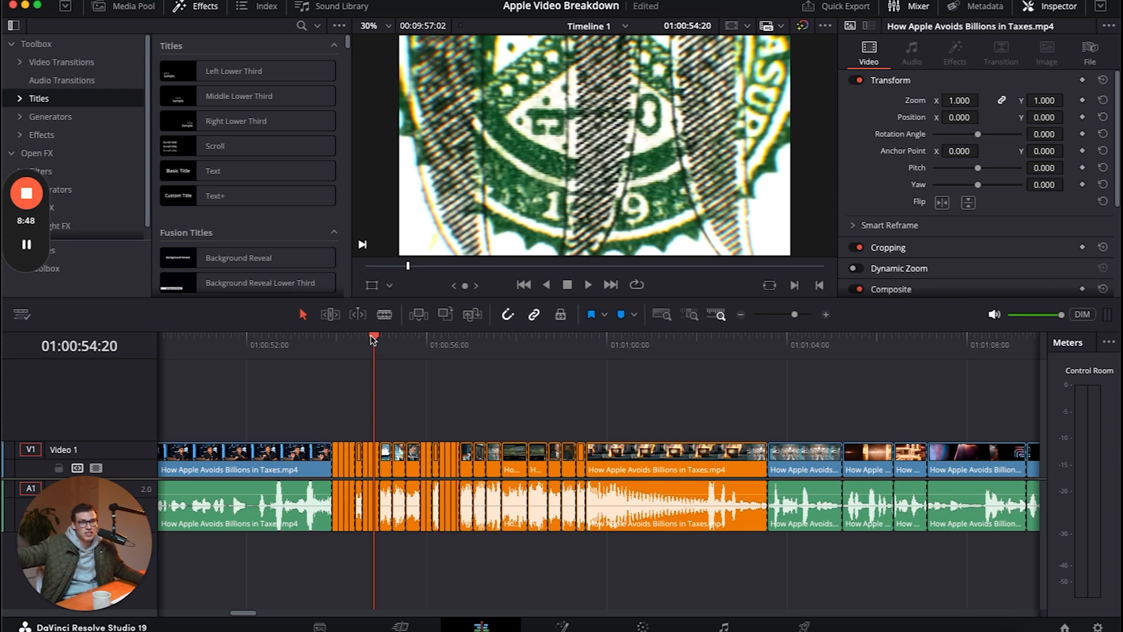
left_click_drag(374, 338, 399, 345)
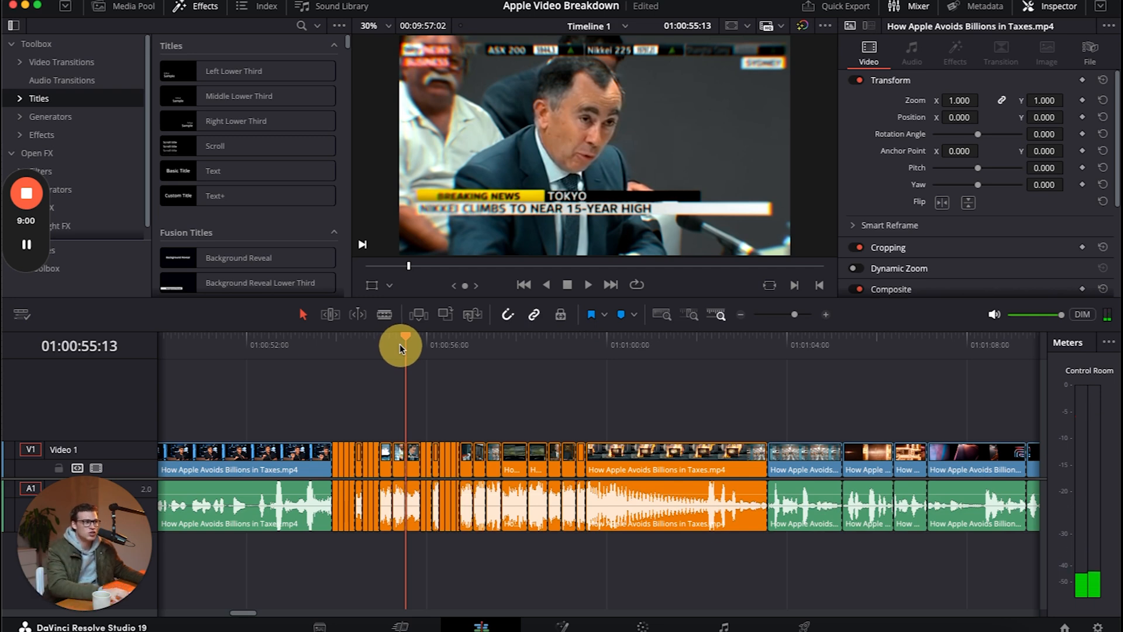
left_click_drag(400, 346, 548, 350)
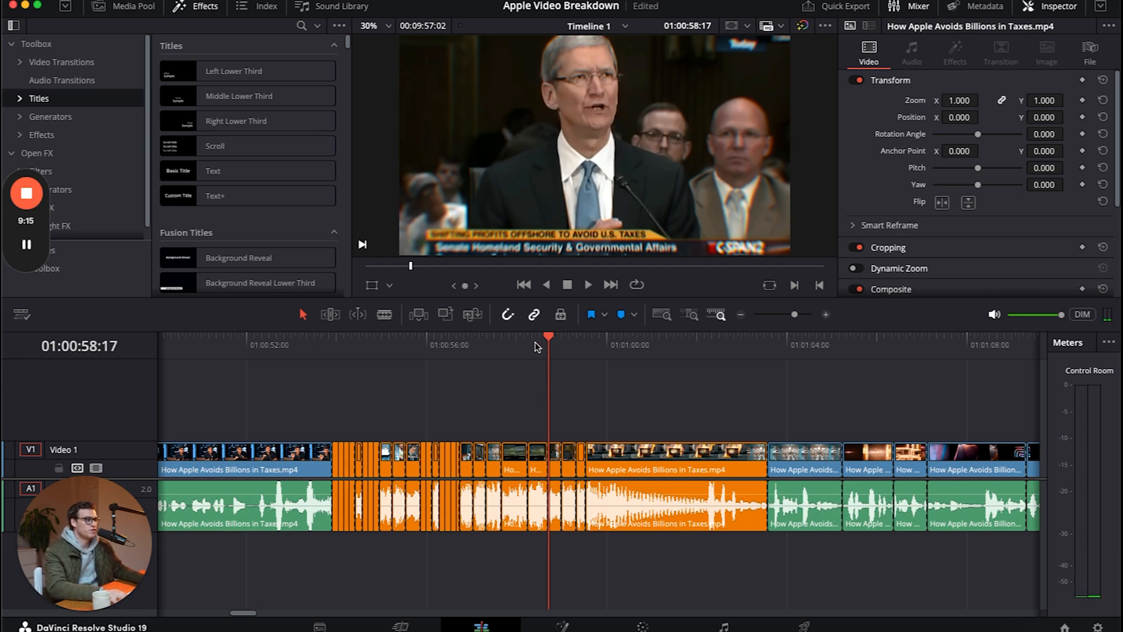
left_click_drag(549, 340, 577, 350)
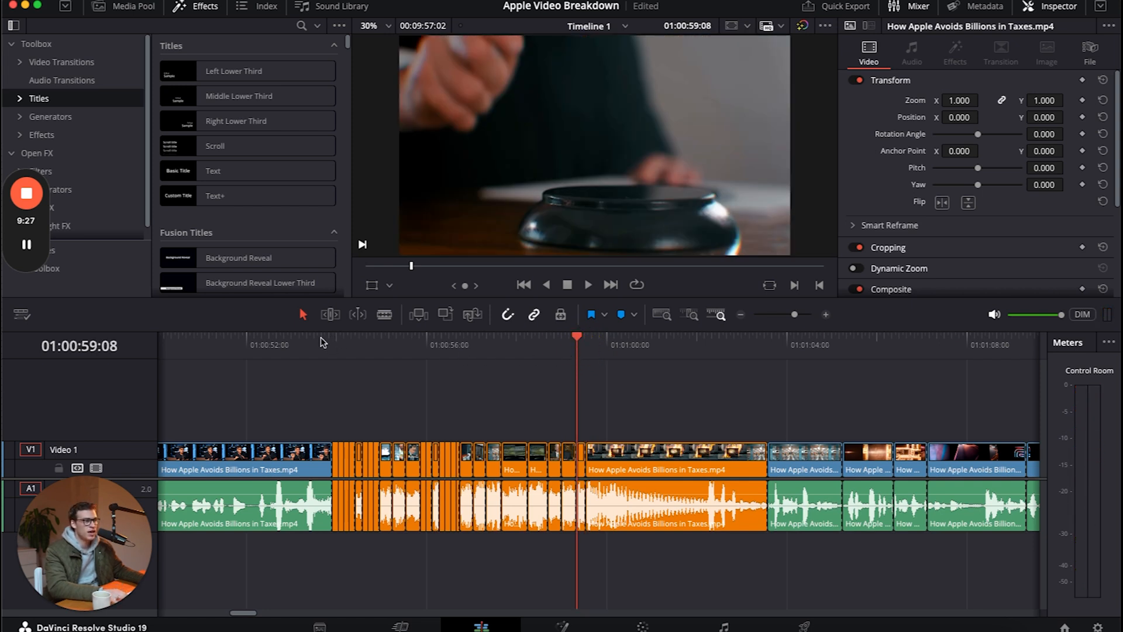
Step: Replay the second montage from about 01:00:52 through the chapter title into the Apple Store clip, stopping at 01:01:05:01
left_click(260, 338)
key("space")
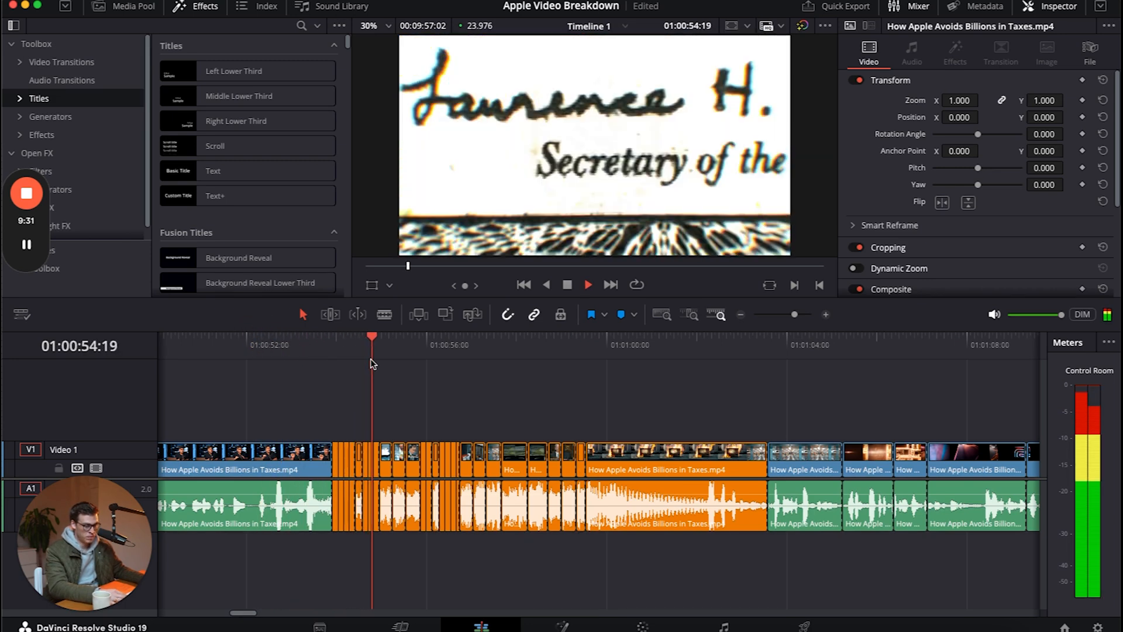
scroll(373, 364, "down", 1)
scroll(570, 383, "right", 2)
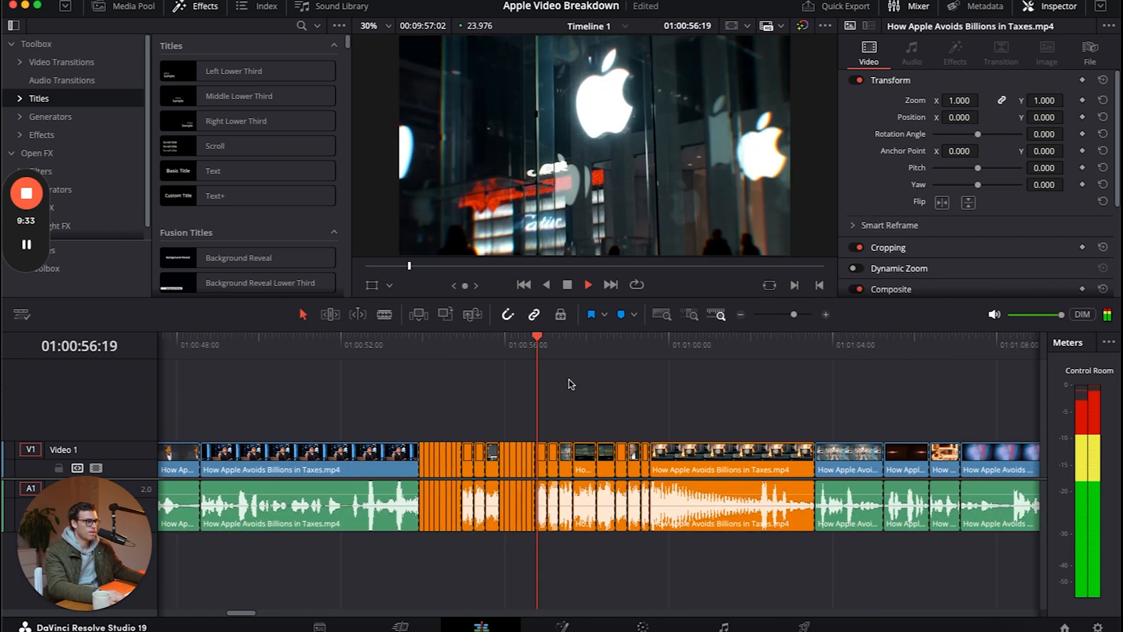
scroll(571, 384, "right", 2)
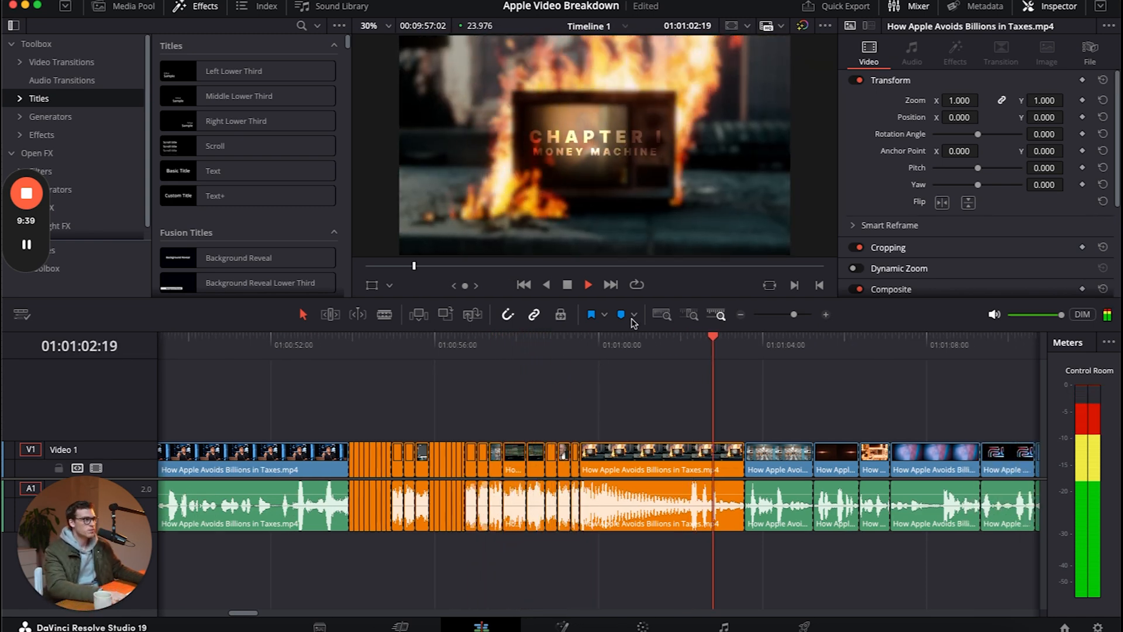
left_click(567, 284)
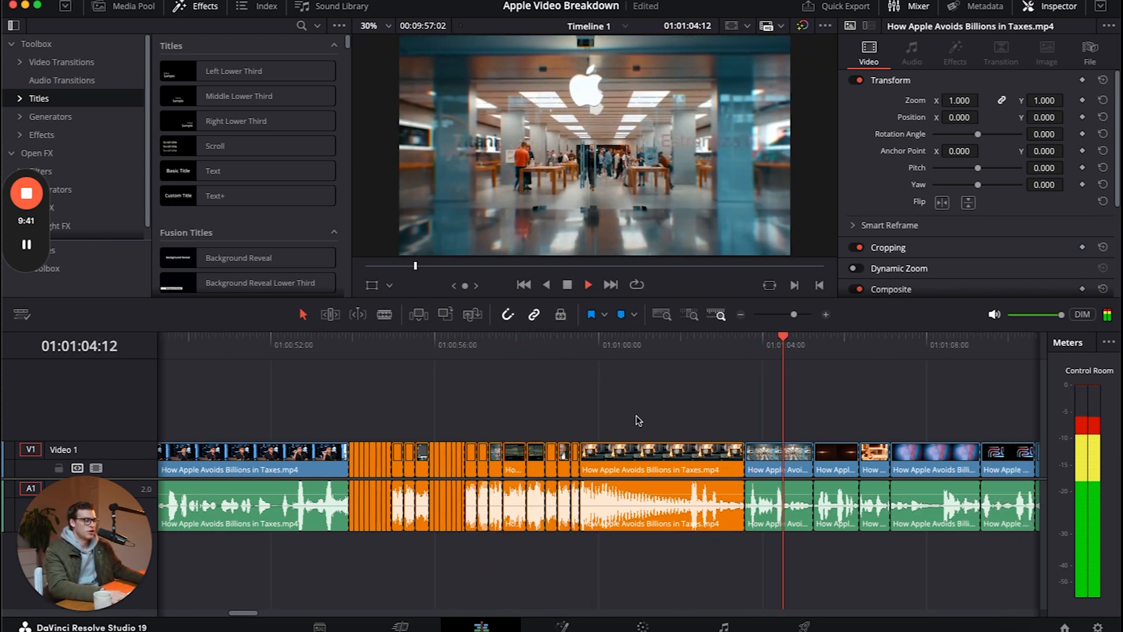
key("space")
Step: Review how the orange sections are spread across the whole timeline, then return the playhead to 01:00:00:00
key("shift+z")
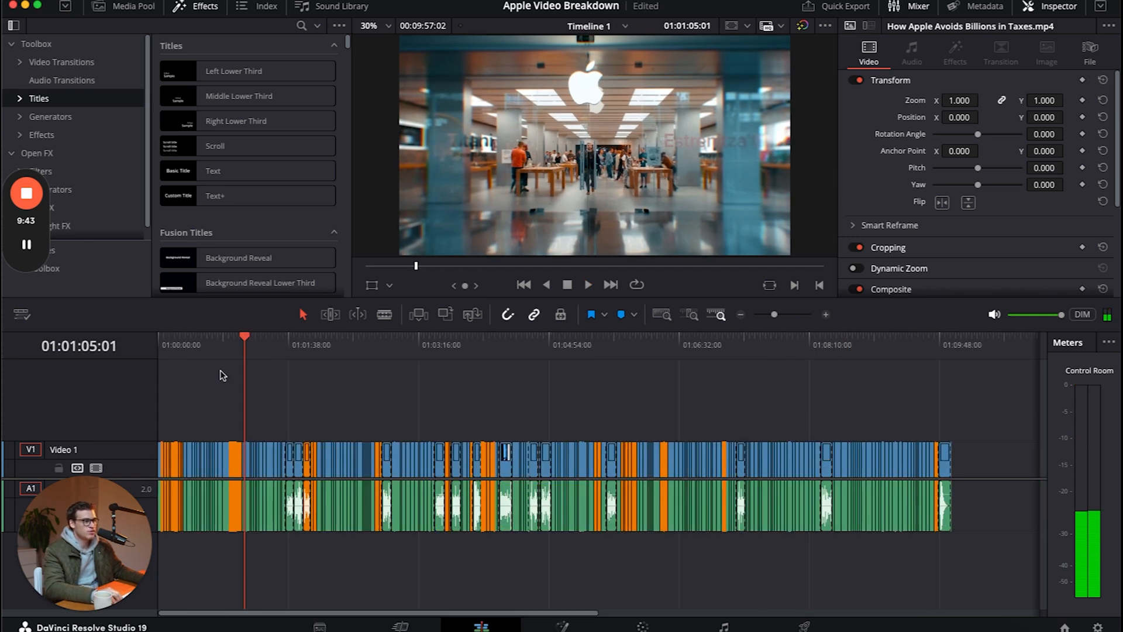
left_click(314, 464)
left_click(381, 442)
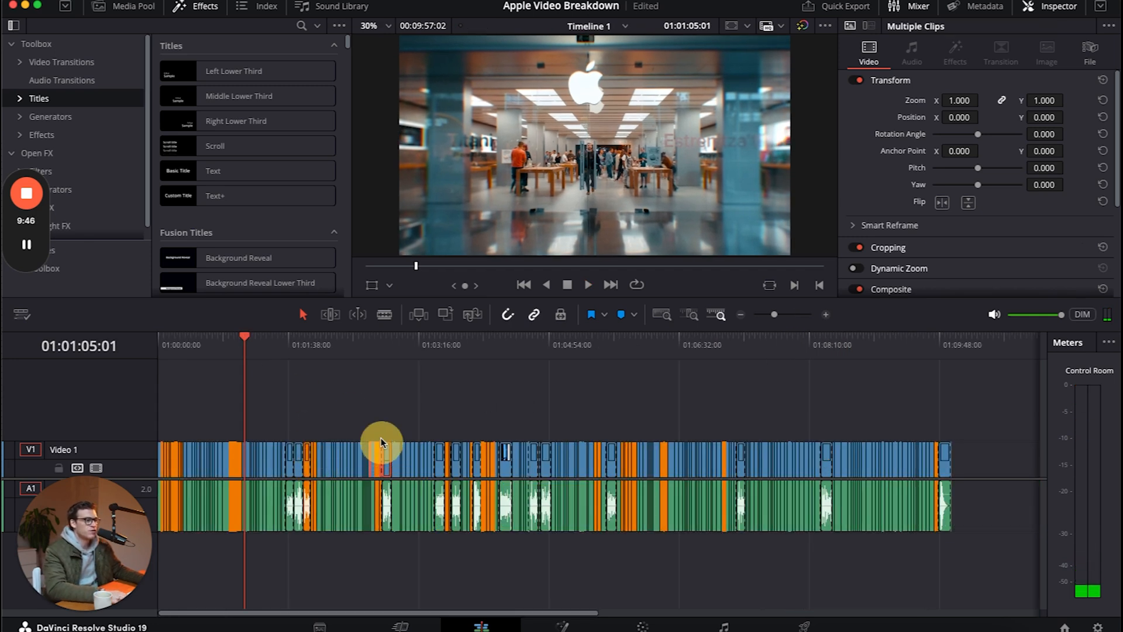
mouse_move(246, 335)
left_mouse_down()
mouse_move(426, 358)
mouse_move(451, 372)
mouse_move(933, 394)
mouse_move(386, 377)
left_mouse_up()
key("Home")
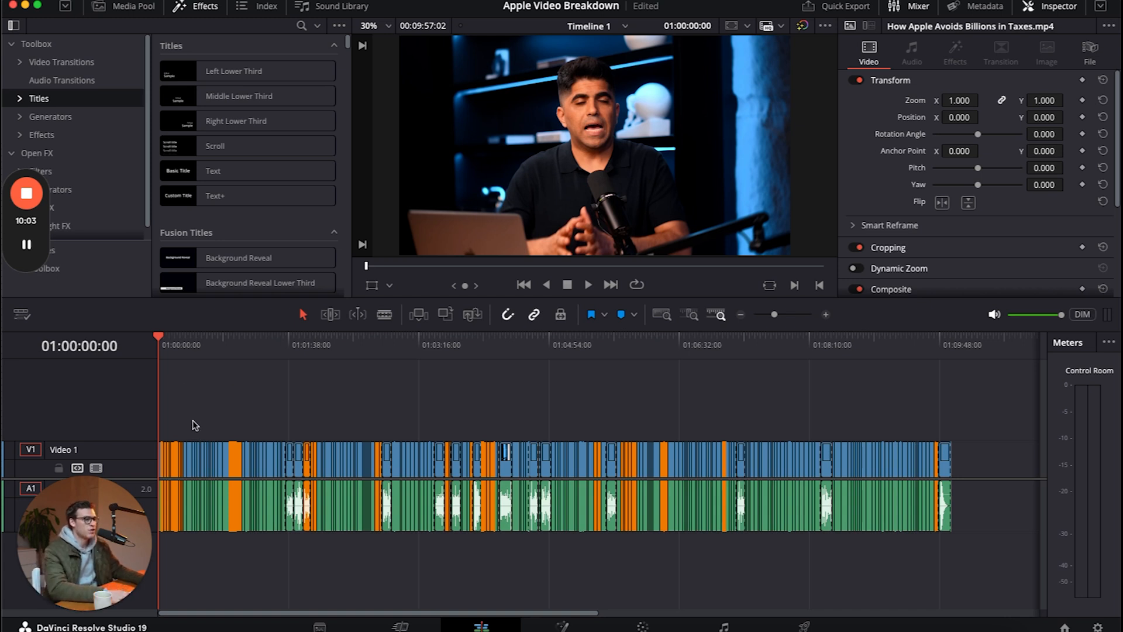
left_click_drag(192, 421, 222, 517)
left_click(242, 405)
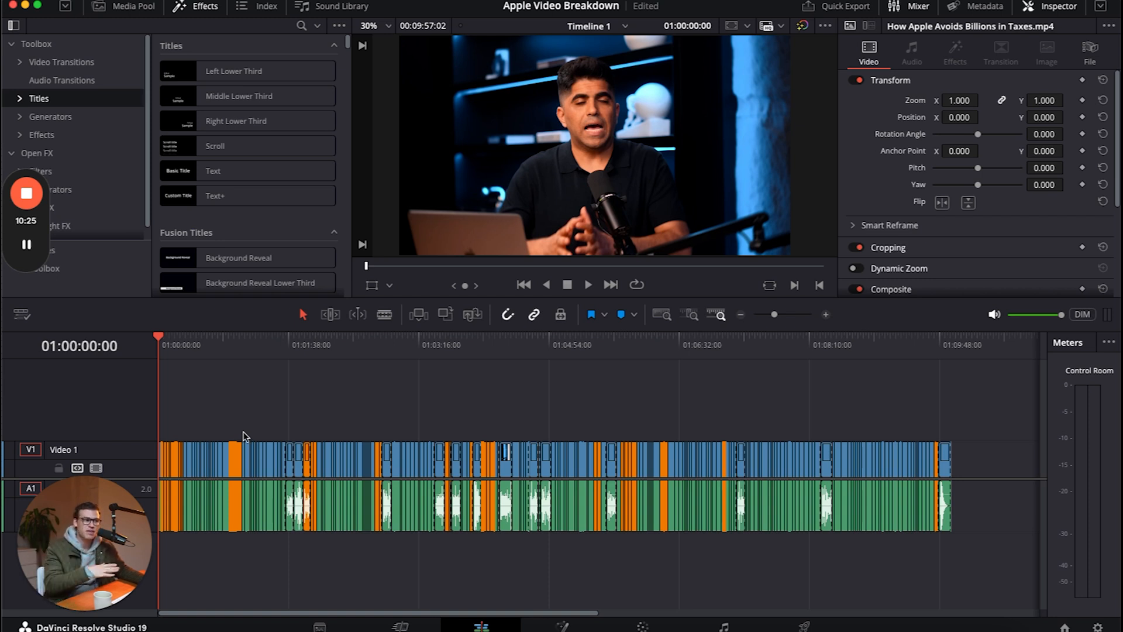
Step: Draw a red freehand wave over the whole timeline that rises and falls at the orange sections, then add horizontal strokes along both tracks
left_click(27, 268)
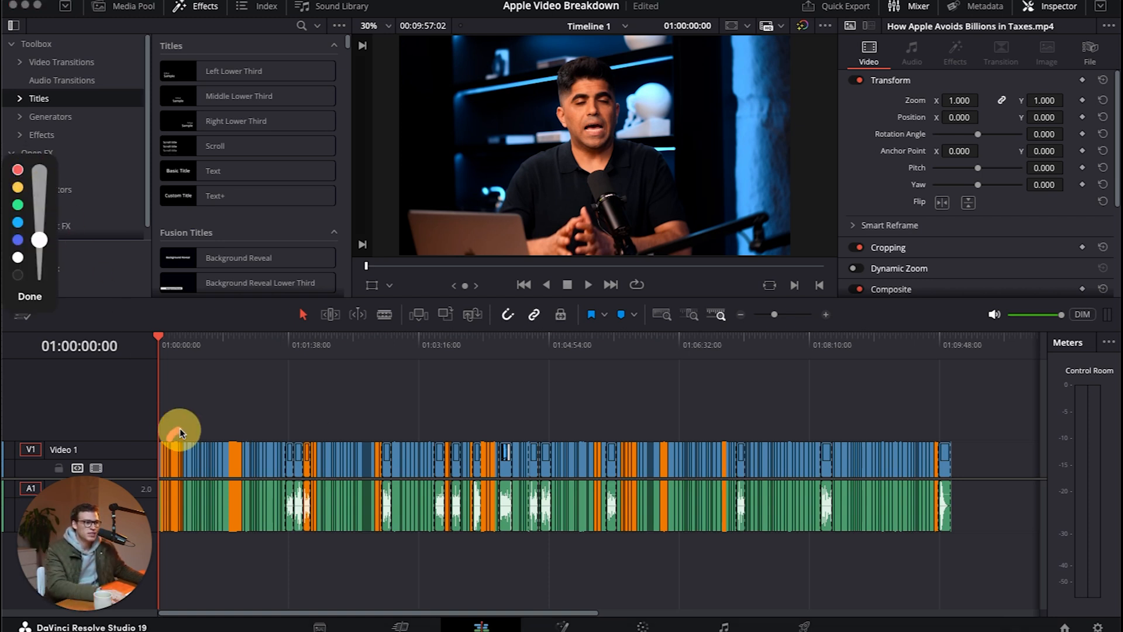
mouse_move(250, 533)
left_mouse_down()
mouse_move(282, 546)
mouse_move(303, 519)
mouse_move(336, 417)
mouse_move(369, 427)
mouse_move(382, 504)
mouse_move(407, 551)
mouse_move(443, 560)
mouse_move(460, 426)
mouse_move(484, 540)
left_mouse_up()
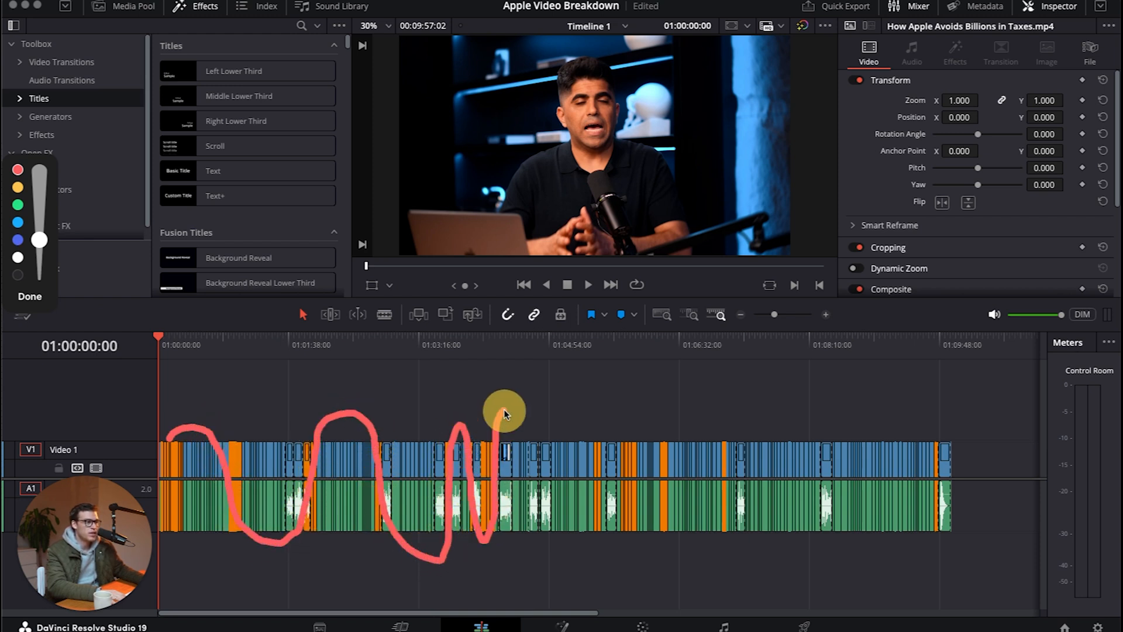
mouse_move(590, 437)
left_mouse_down()
mouse_move(613, 542)
mouse_move(630, 511)
left_mouse_up()
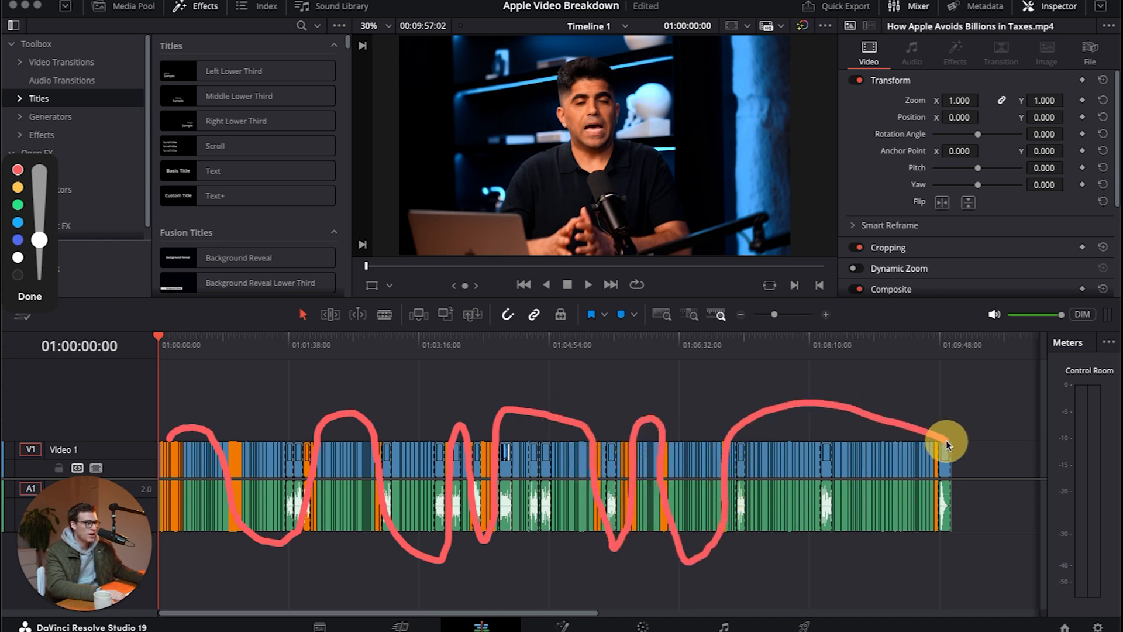
left_click_drag(946, 440, 936, 527)
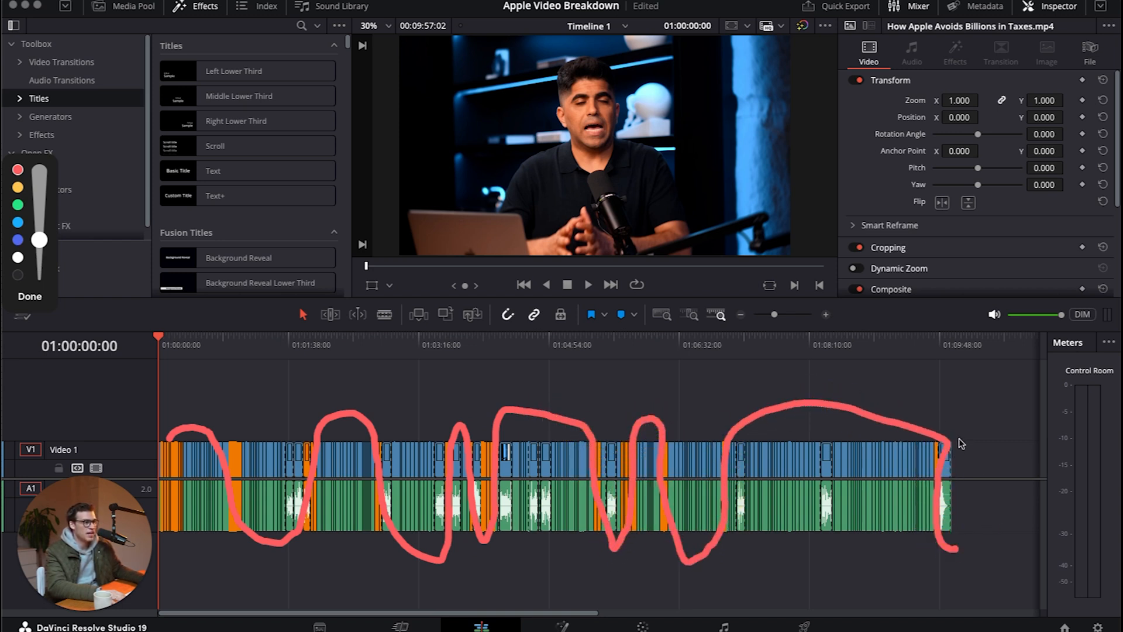
left_click_drag(167, 462, 834, 469)
left_click_drag(160, 508, 923, 504)
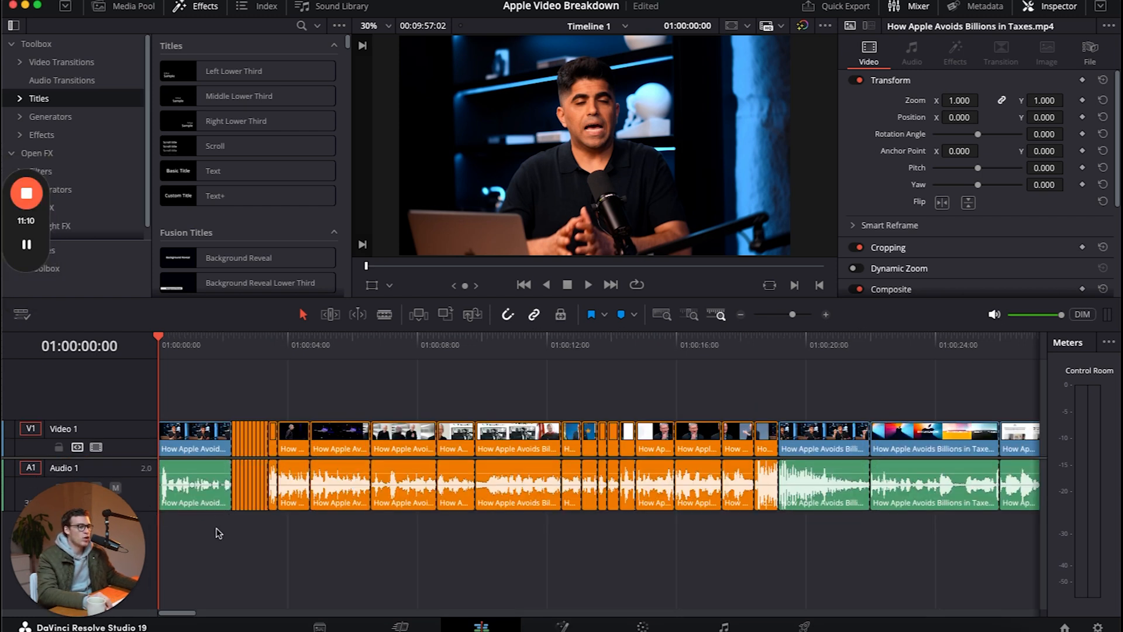
Step: Marquee-select the audio of the opening orange clips on track A1 to point it out, then clear the selection
left_click(391, 536)
left_click(259, 520)
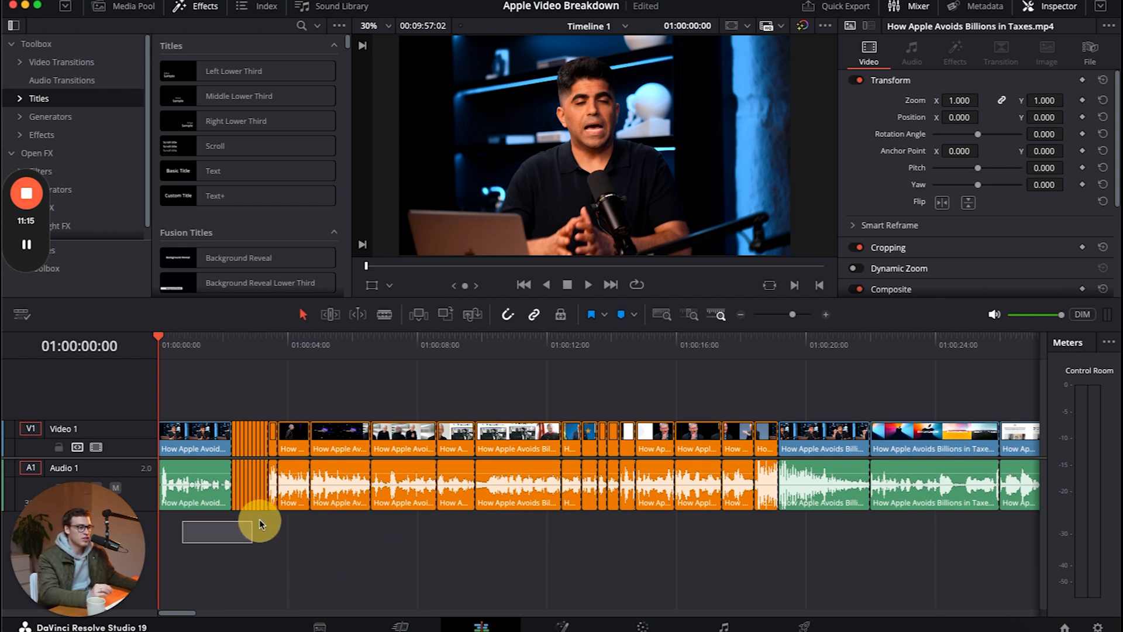
left_click_drag(248, 539, 716, 490)
left_click(541, 535)
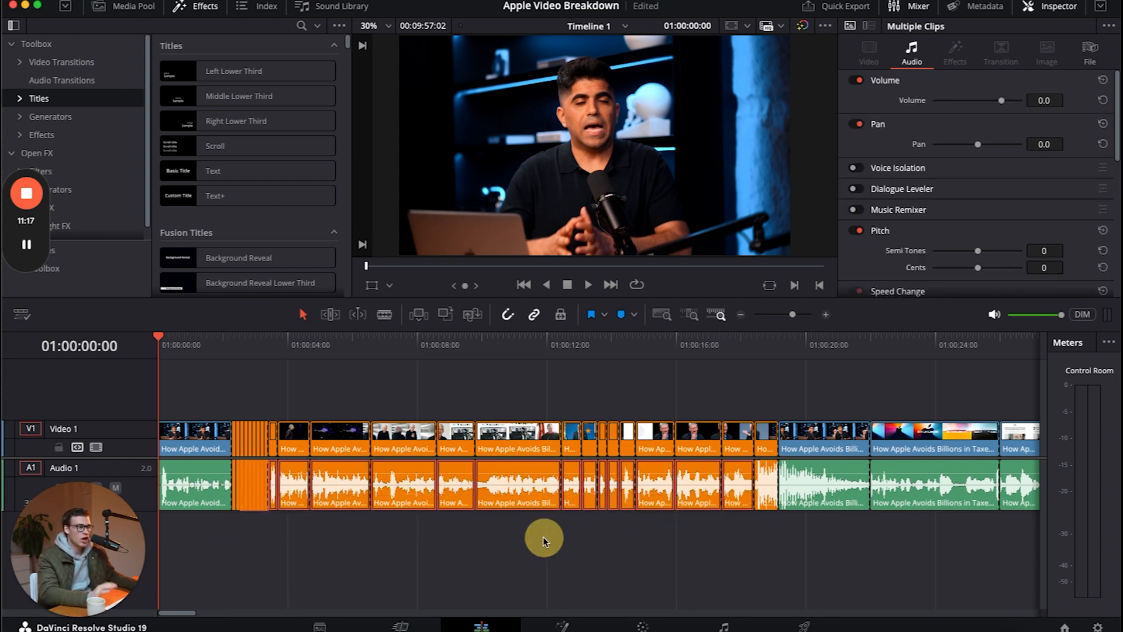
Step: Play the conversation clip from 01:00:07:09 to 01:00:08:02, then scrub to the close-up at 01:00:09:02
left_click(396, 342)
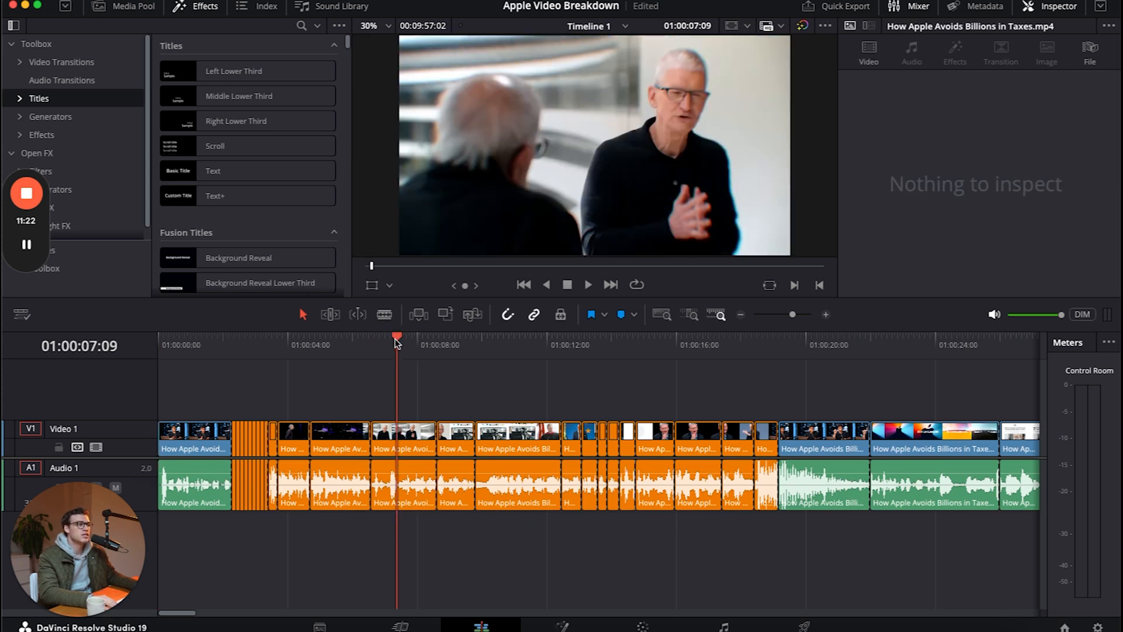
key("space")
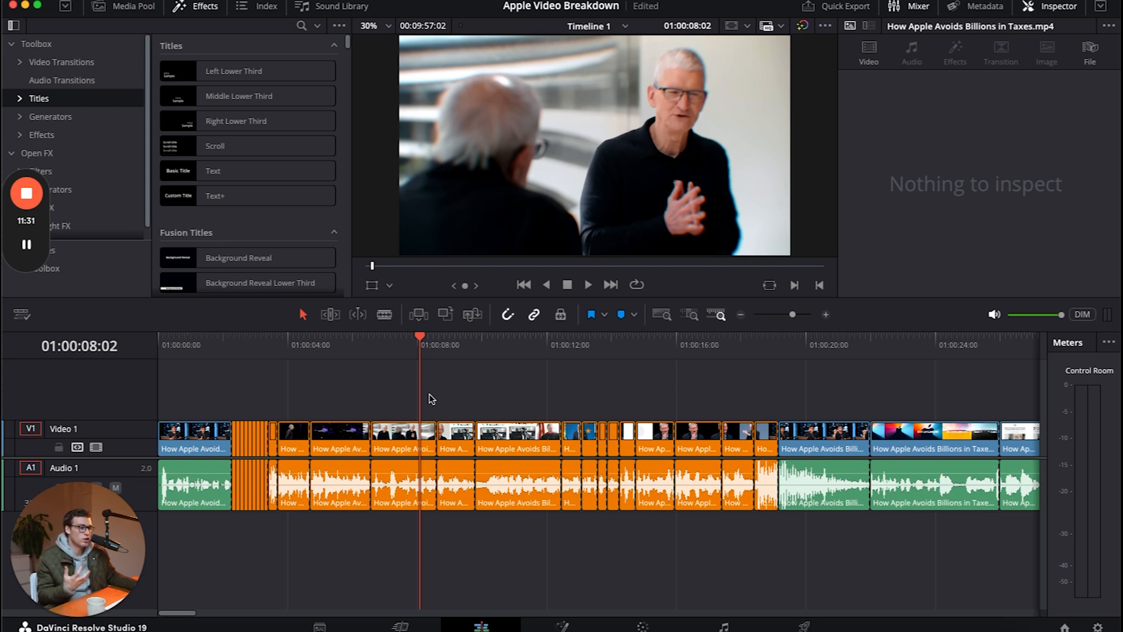
left_click_drag(419, 336, 452, 341)
Step: Browse the subfolders of the Effects category in the effects library, then collapse the category
left_click_drag(42, 228, 45, 364)
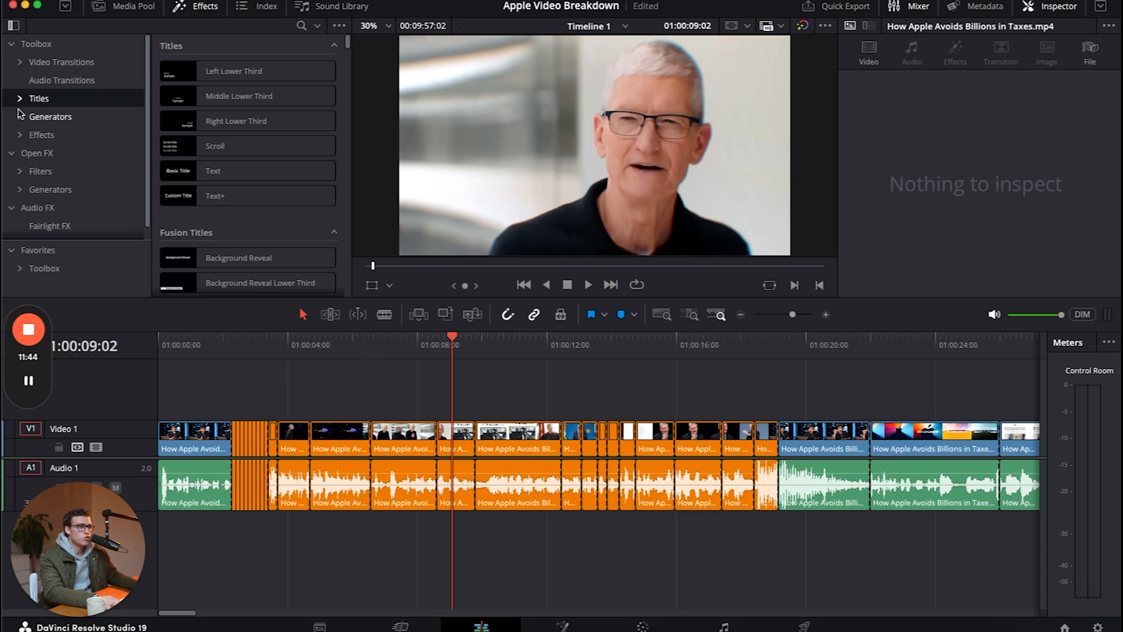
left_click(22, 137)
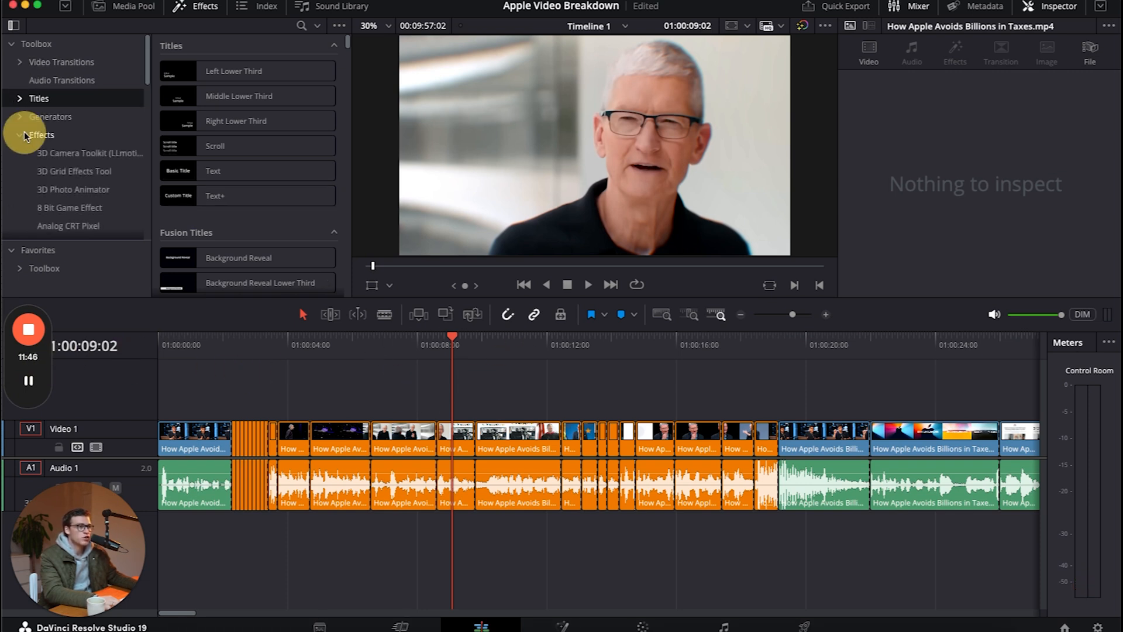
scroll(48, 146, "down", 5)
scroll(47, 150, "down", 10)
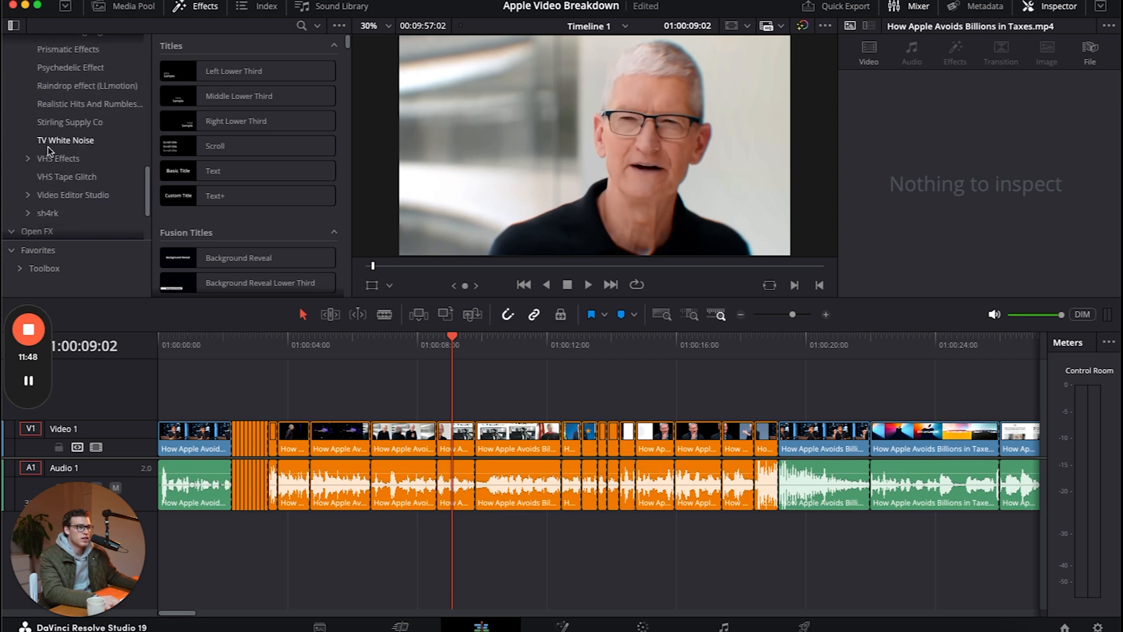
scroll(68, 175, "down", 3)
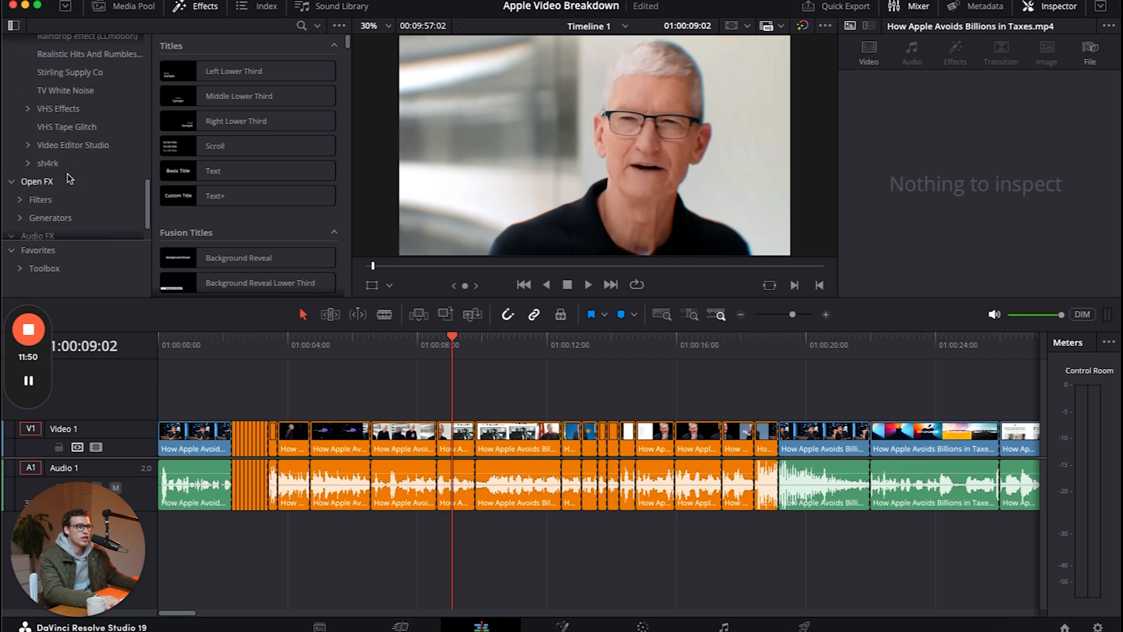
scroll(68, 176, "up", 15)
left_click(25, 136)
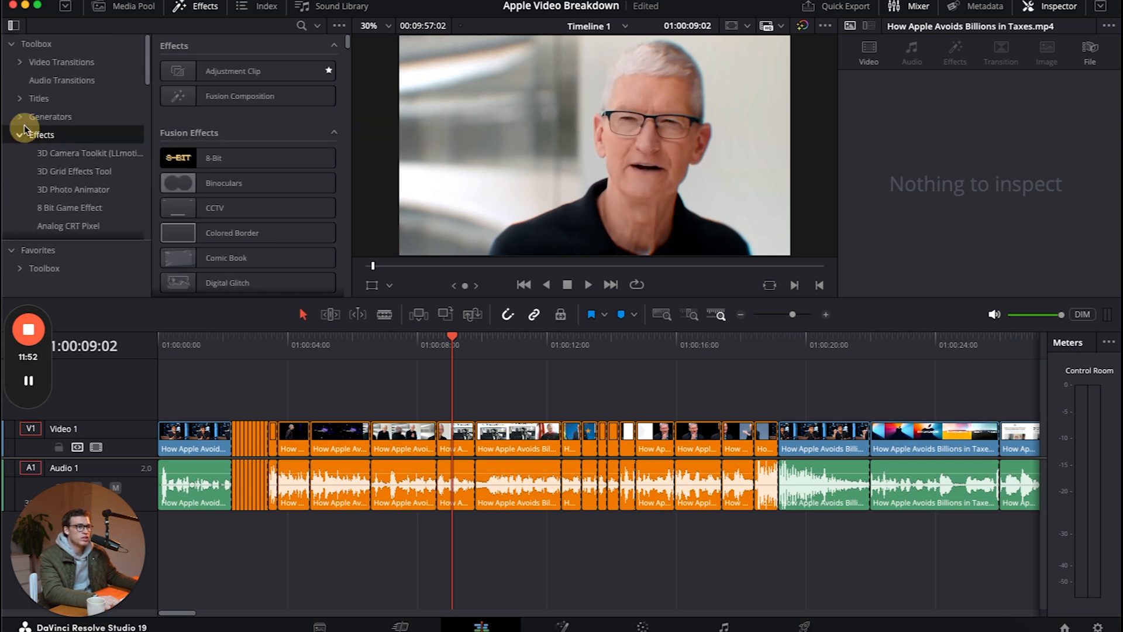
left_click(19, 136)
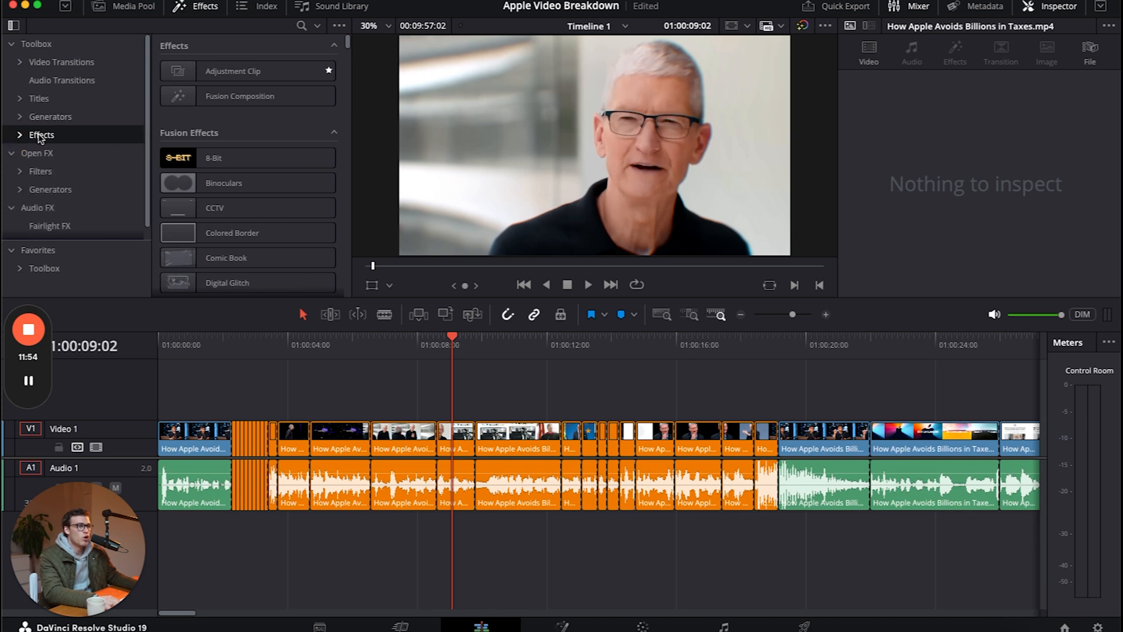
scroll(45, 139, "down", 1)
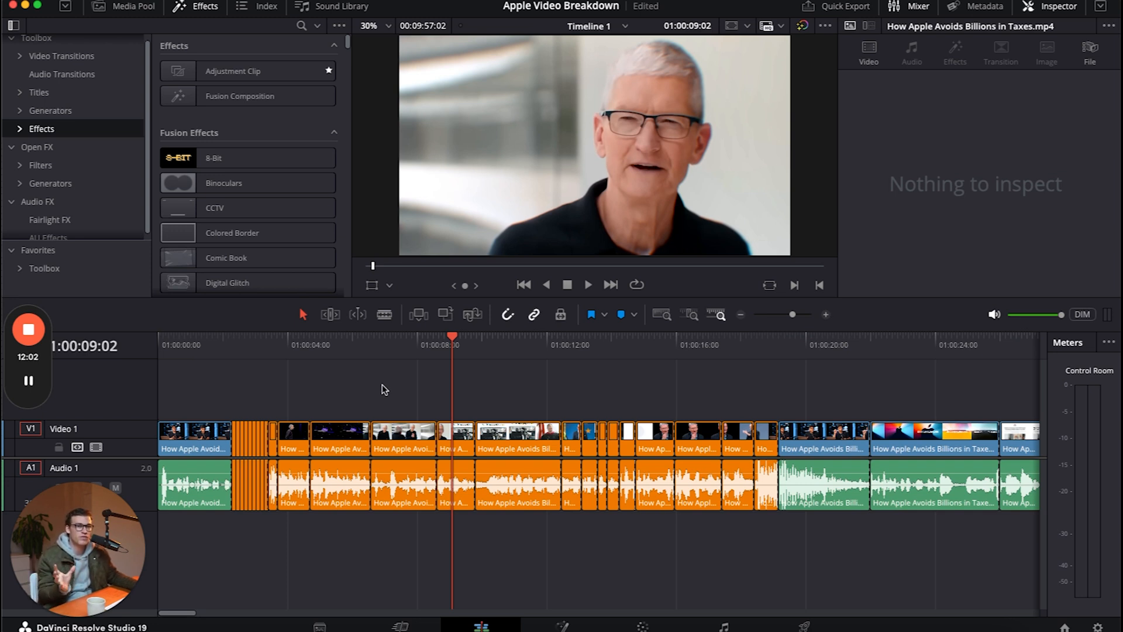
Step: Select the close-up clip, move the playhead to the conversation shot at 01:00:07:14, and expand the MotionVFX effects folder
left_click(459, 443)
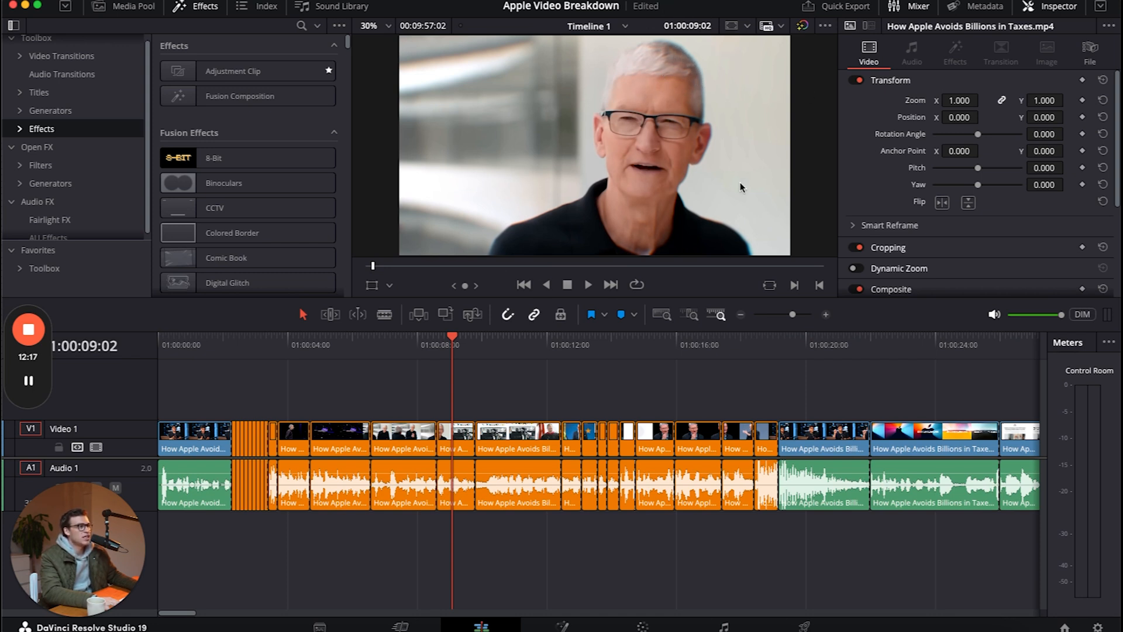
left_click_drag(451, 340, 403, 342)
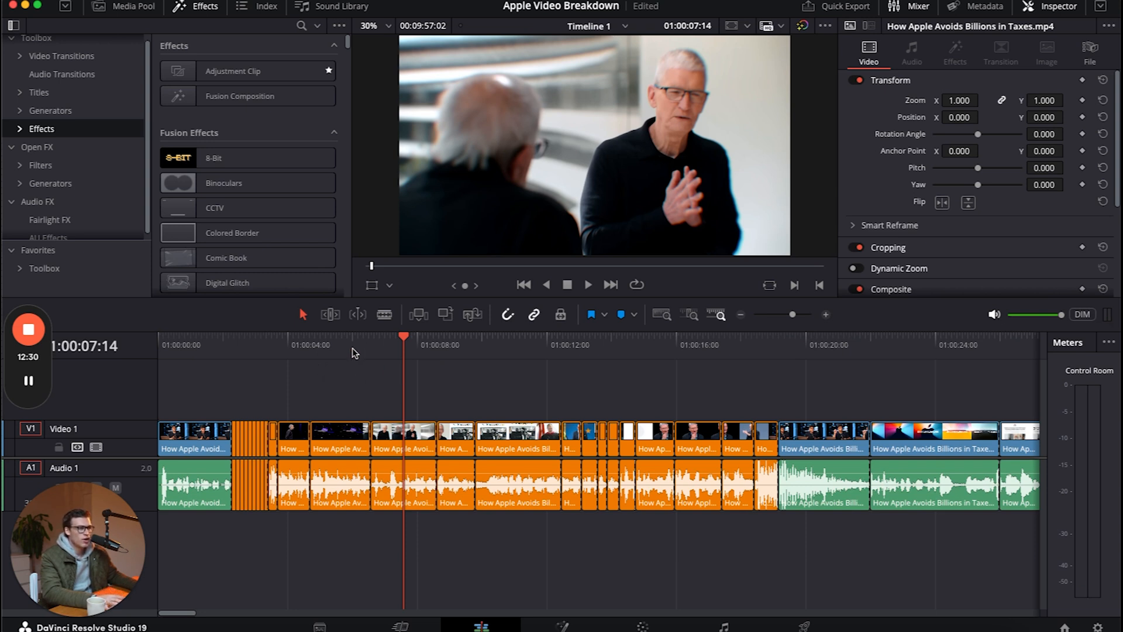
scroll(82, 169, "down", 1)
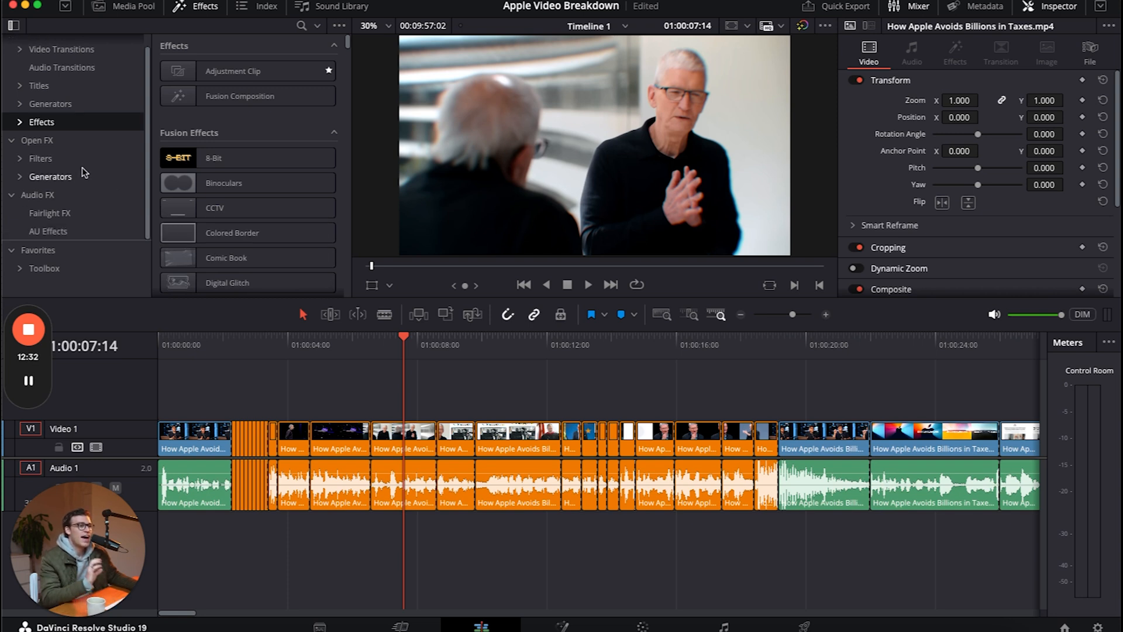
scroll(82, 170, "up", 2)
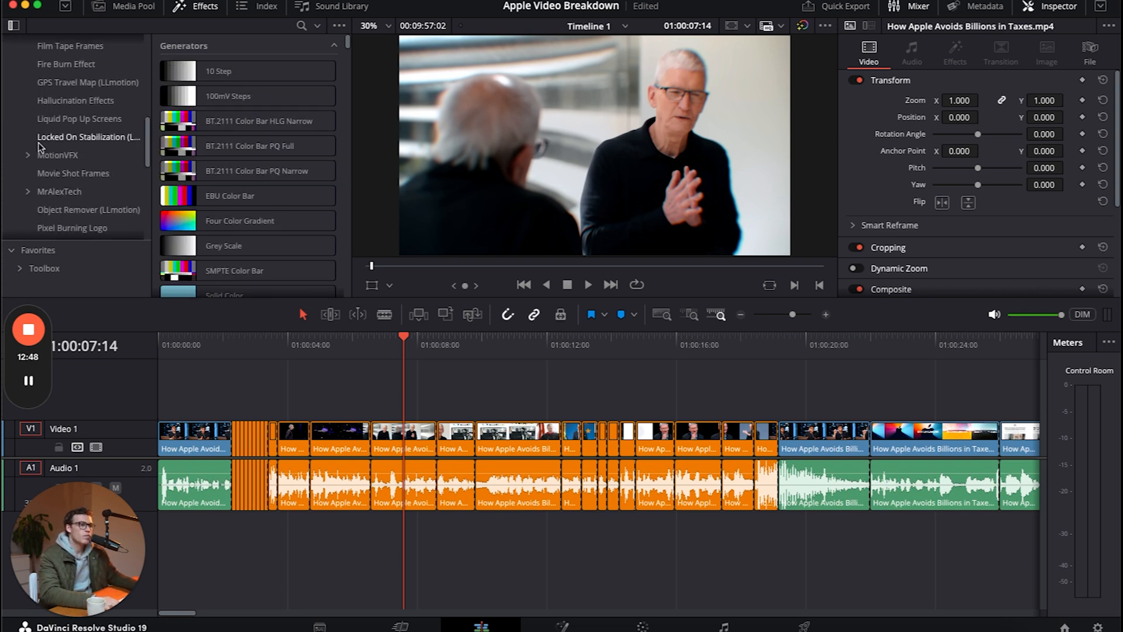
left_click(32, 151)
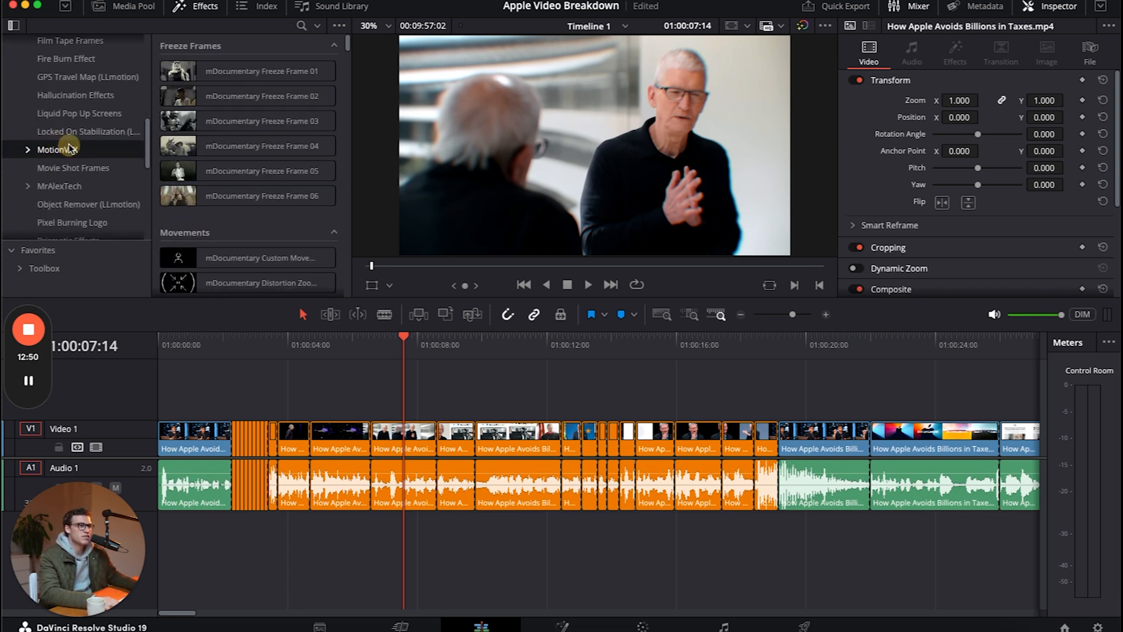
left_click(27, 149)
scroll(69, 143, "down", 5)
scroll(68, 142, "up", 2)
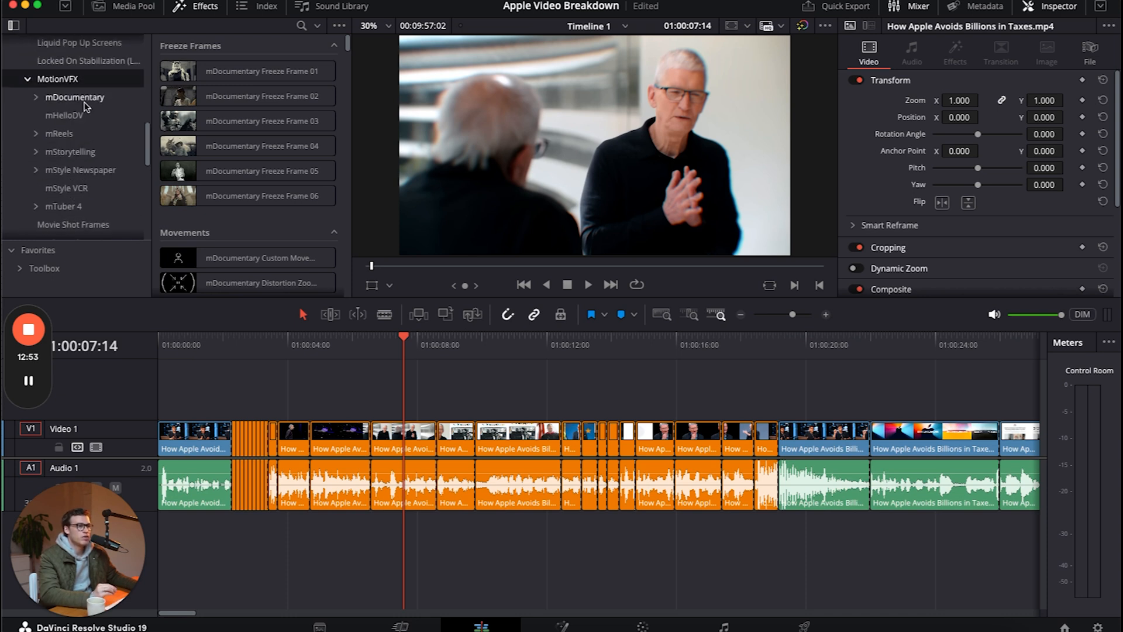
Step: Preview the mDocumentary overlay effects on the conversation shot, including Dreamy Look, Film Dirt and Grain
left_click(85, 101)
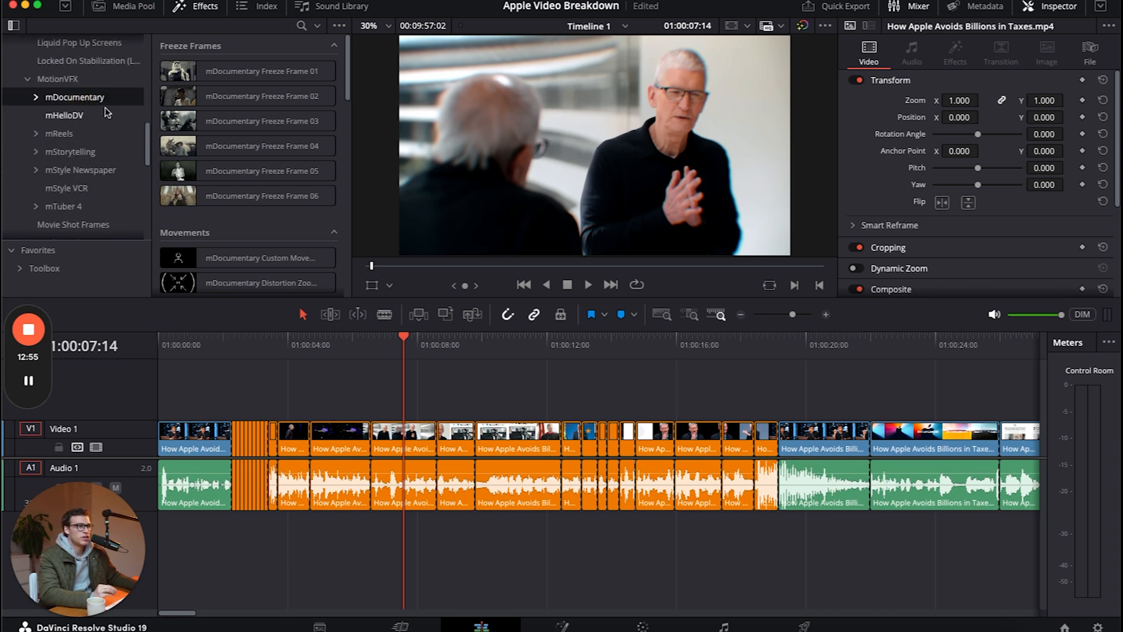
left_click(88, 151)
left_click(78, 101)
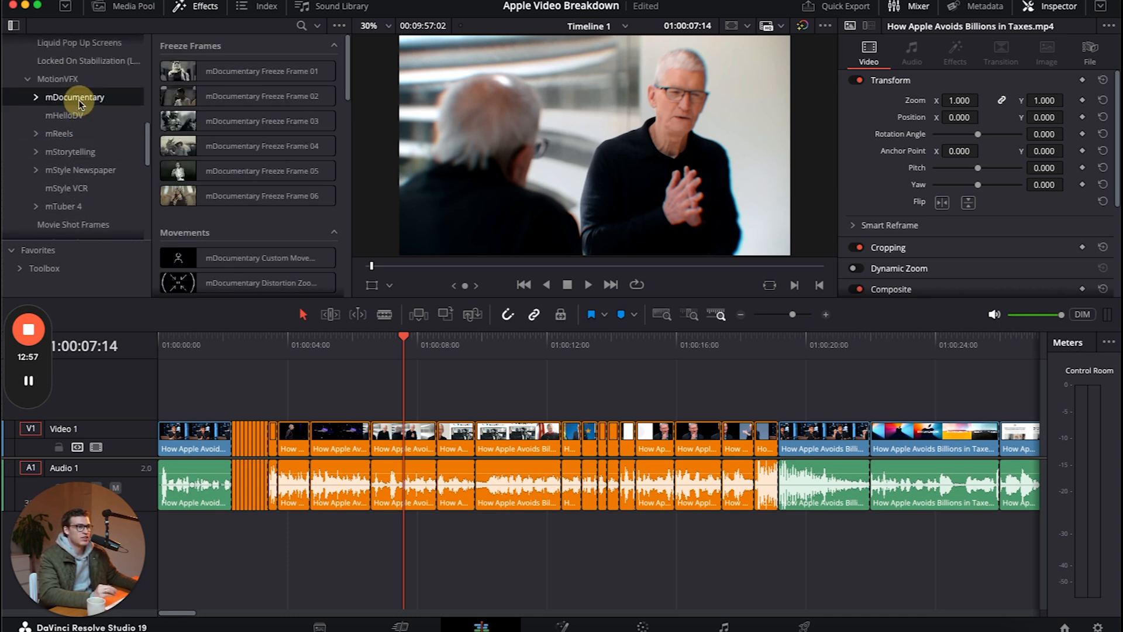
scroll(272, 183, "down", 8)
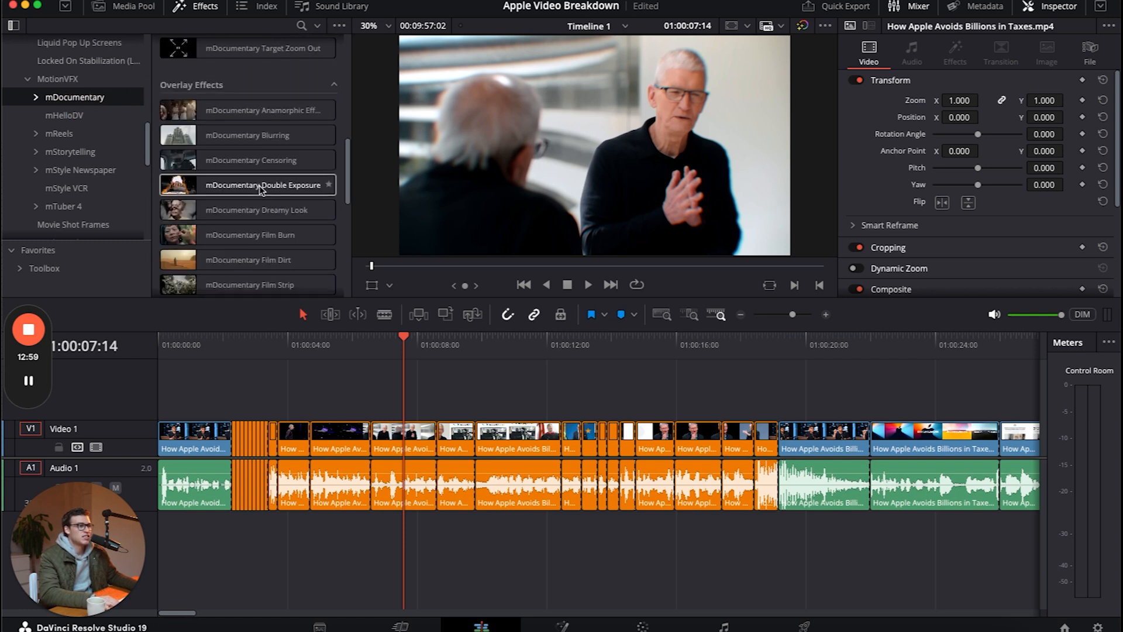
scroll(261, 188, "down", 4)
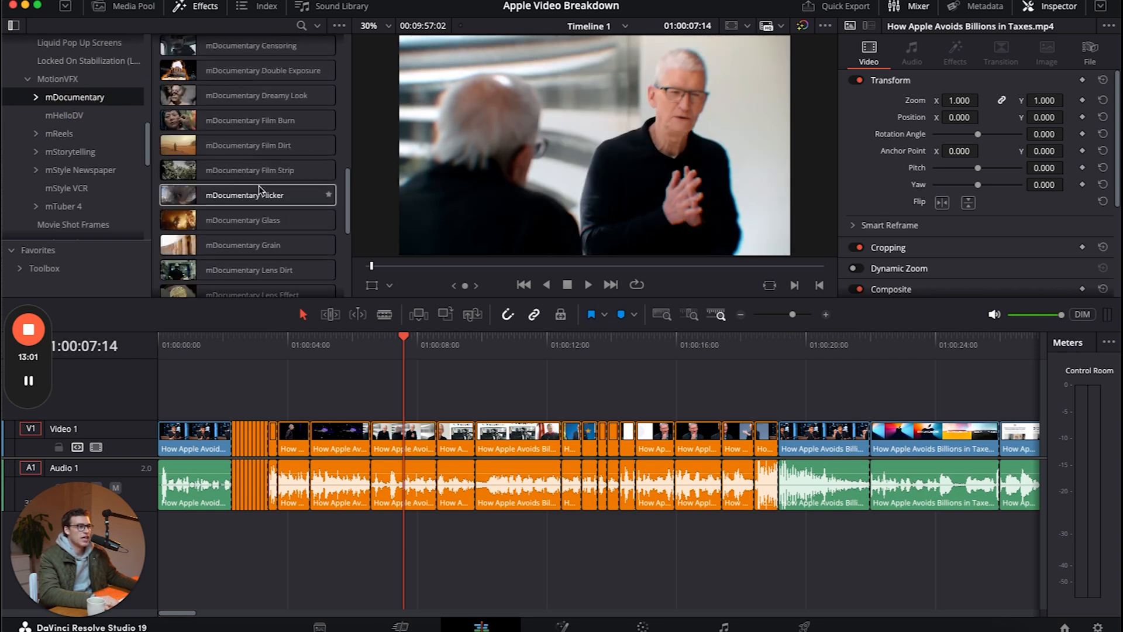
scroll(260, 189, "up", 6)
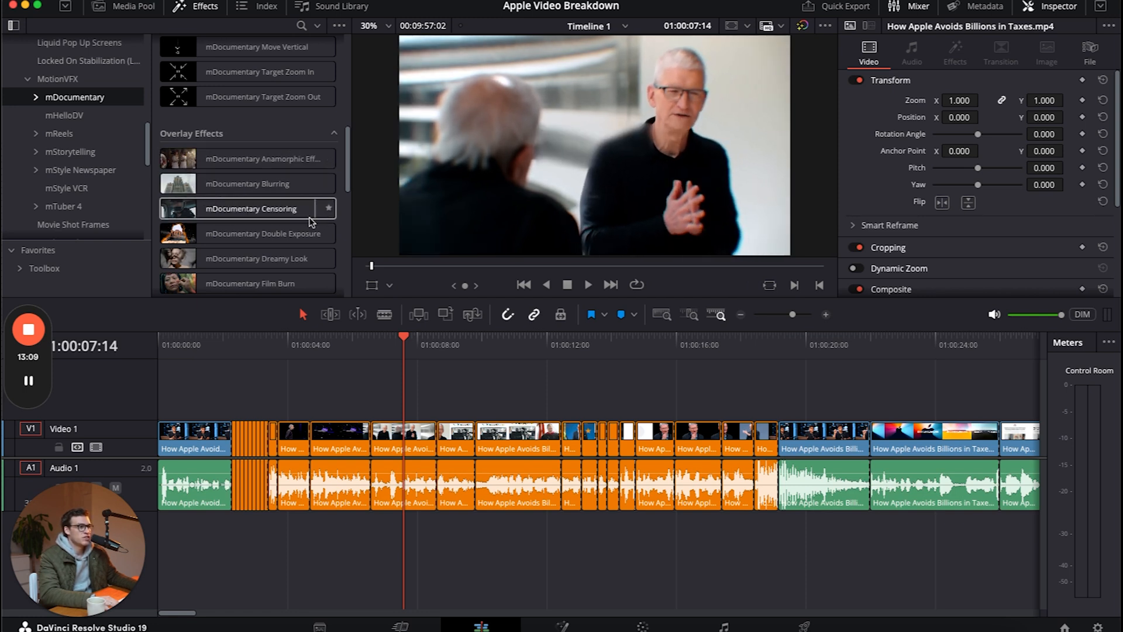
scroll(251, 239, "down", 1)
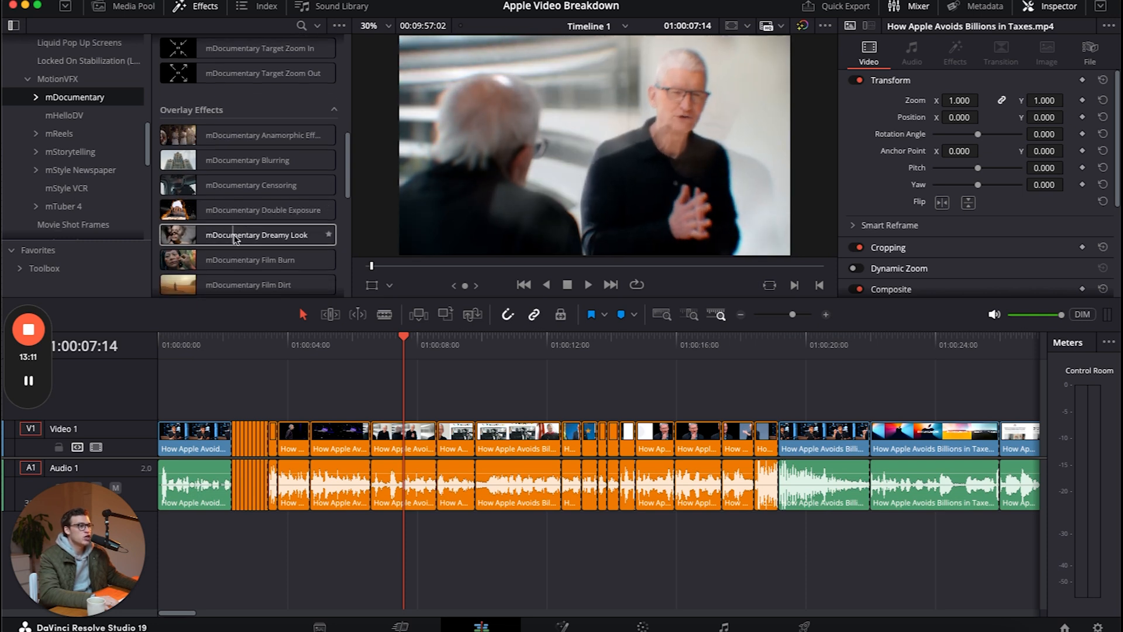
scroll(193, 265, "down", 1)
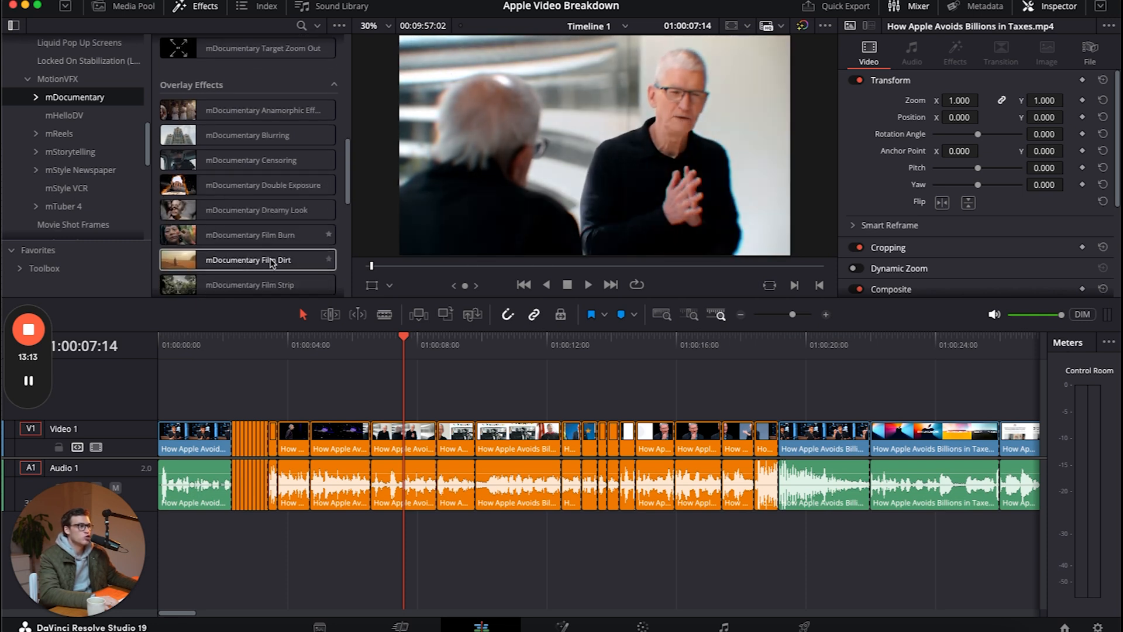
scroll(252, 268, "down", 3)
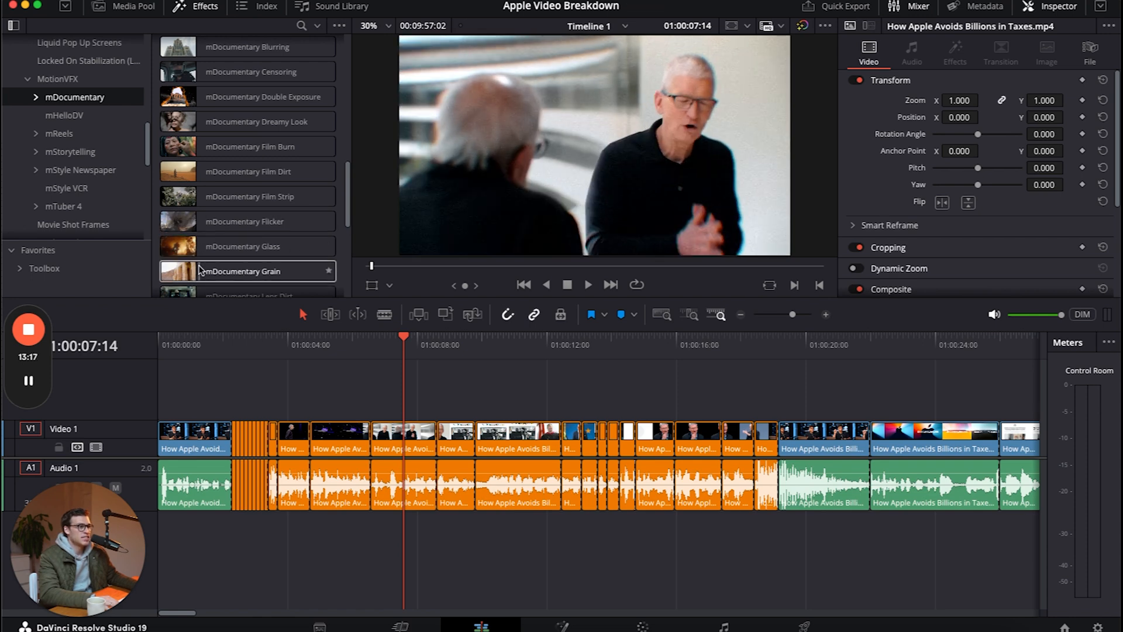
scroll(273, 271, "up", 7)
scroll(218, 216, "down", 1)
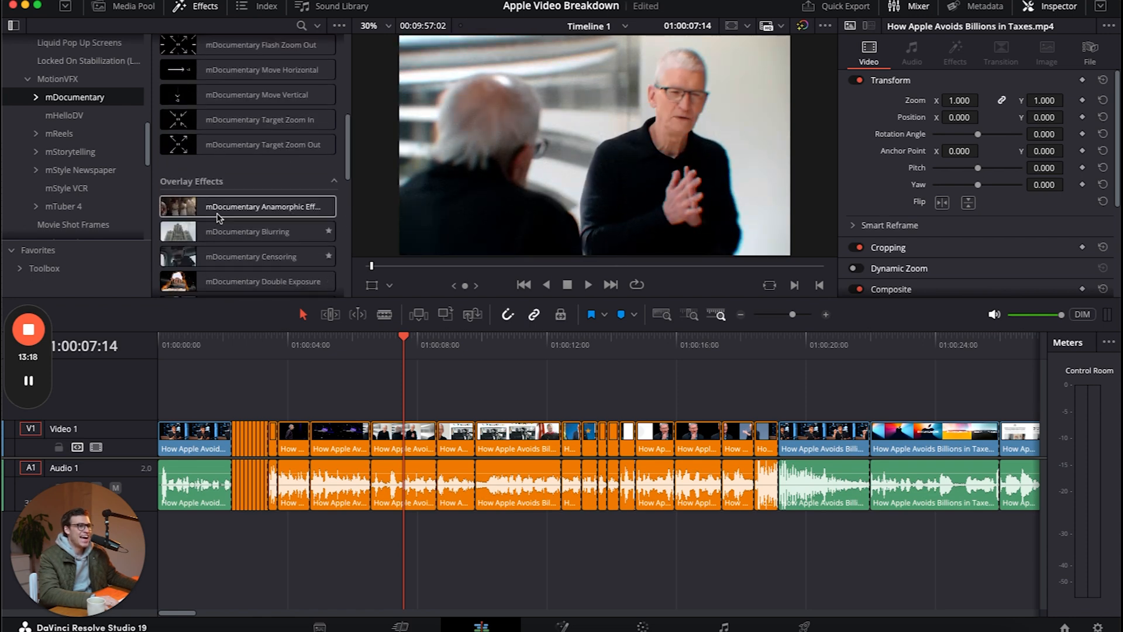
Step: Preview the mStorytelling OverlayFX effects on the conversation shot, including Film Burn, Offscreen Light and Tilt Shift
left_click(88, 152)
scroll(240, 196, "up", 5)
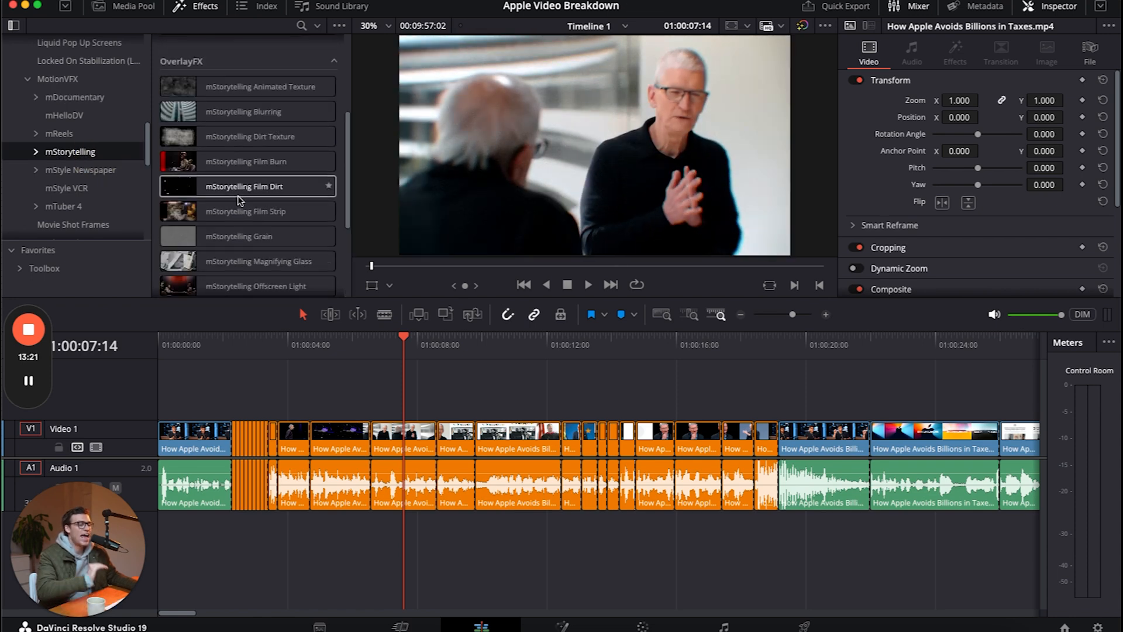
scroll(240, 182, "up", 2)
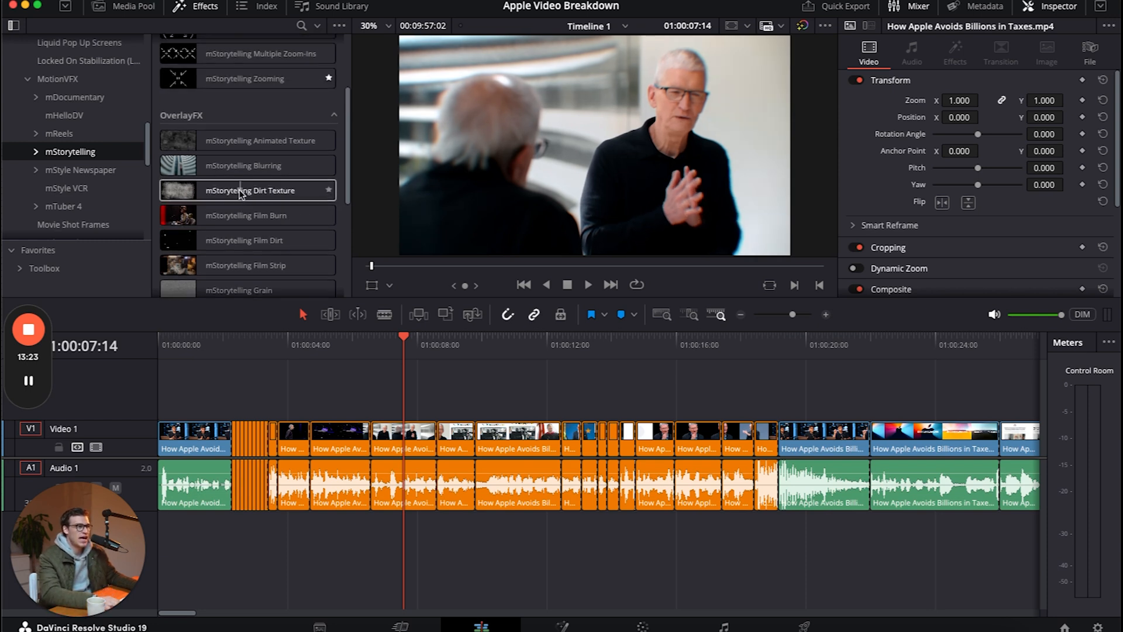
left_click(181, 150)
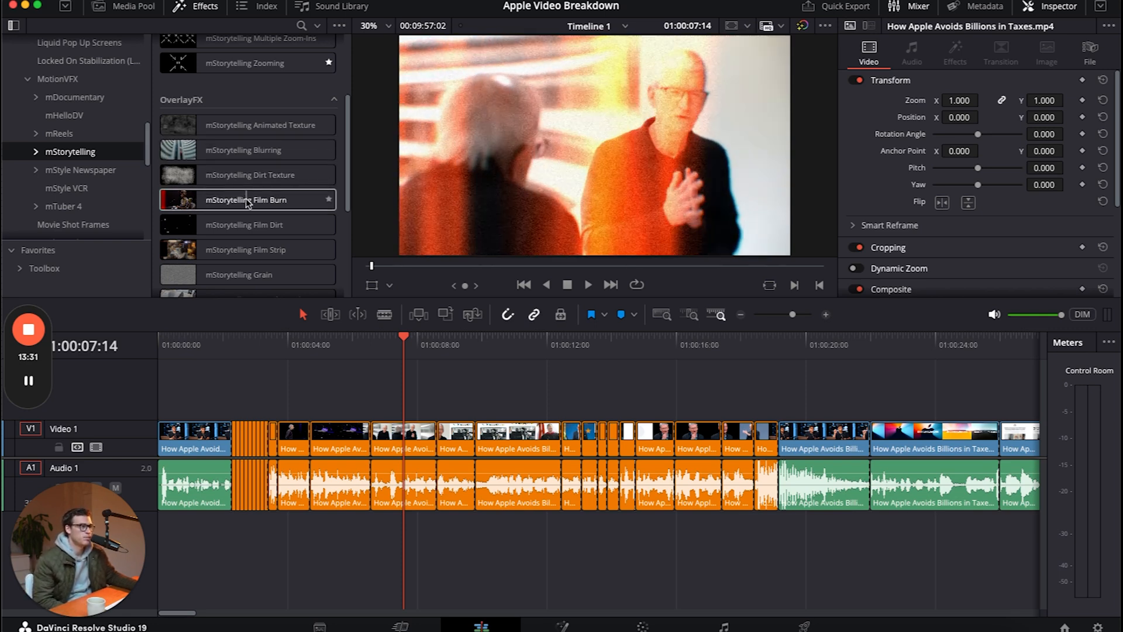
scroll(234, 227, "down", 4)
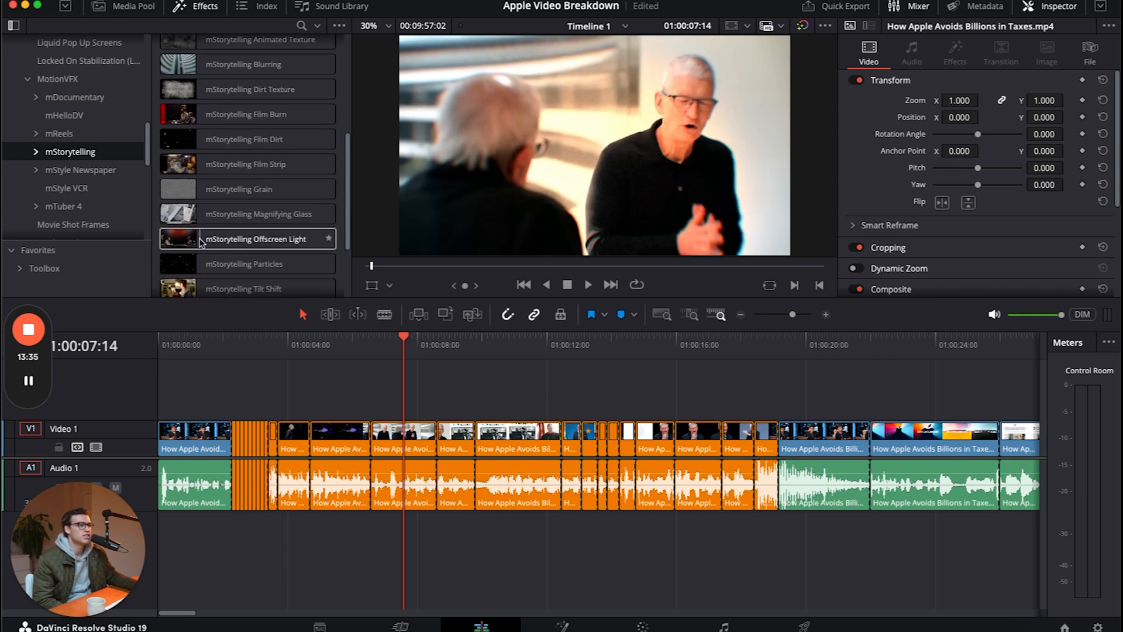
scroll(221, 245, "down", 3)
scroll(222, 245, "down", 3)
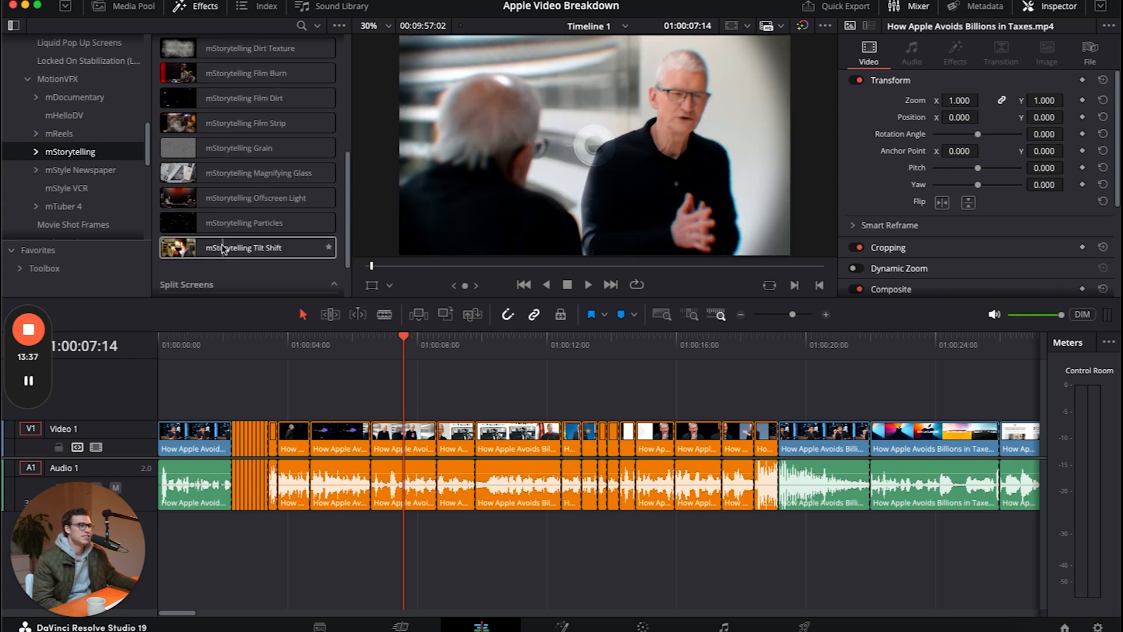
scroll(224, 245, "up", 10)
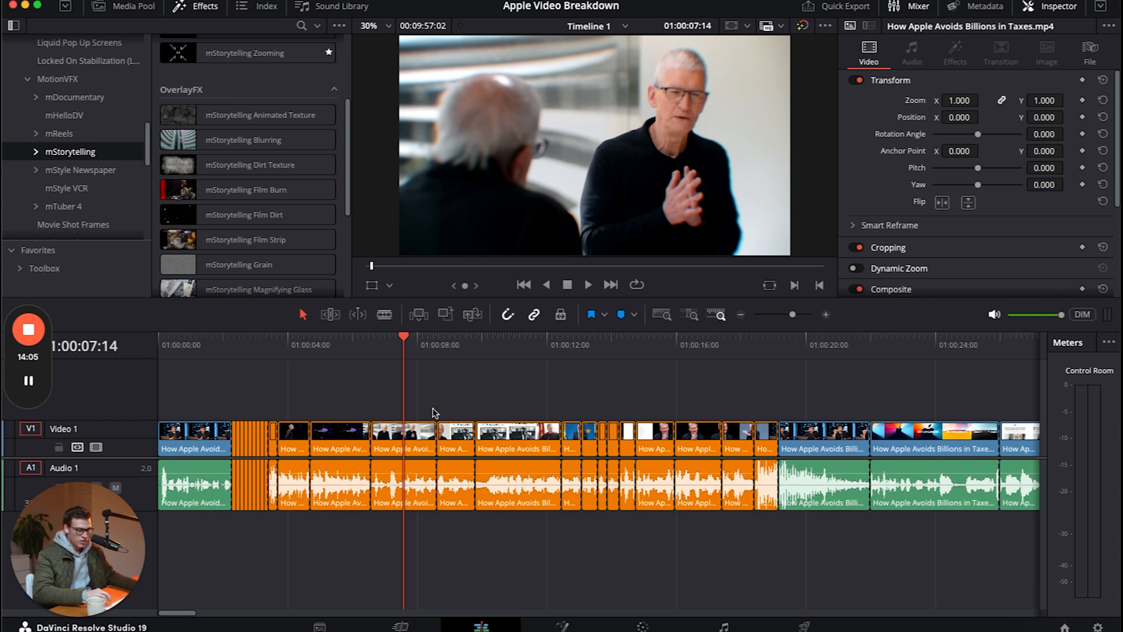
Step: Fit the whole timeline in view, check the talking head at 01:00:27:21, and scrub back to about 01:00:17 near the opening orange section's end
key("shift+z")
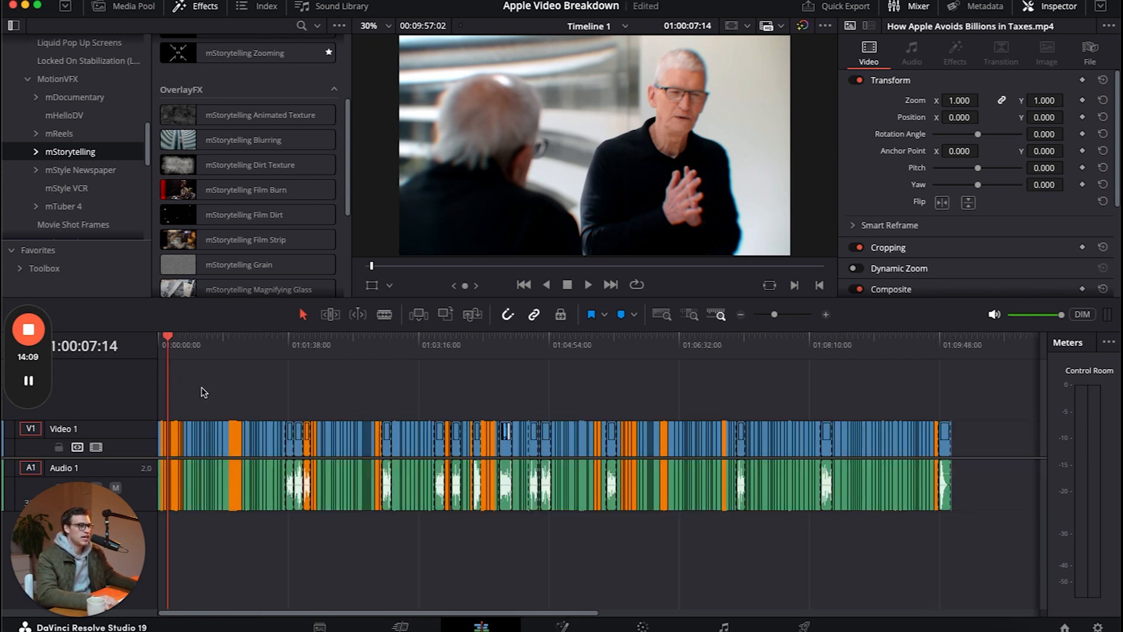
left_click(195, 346)
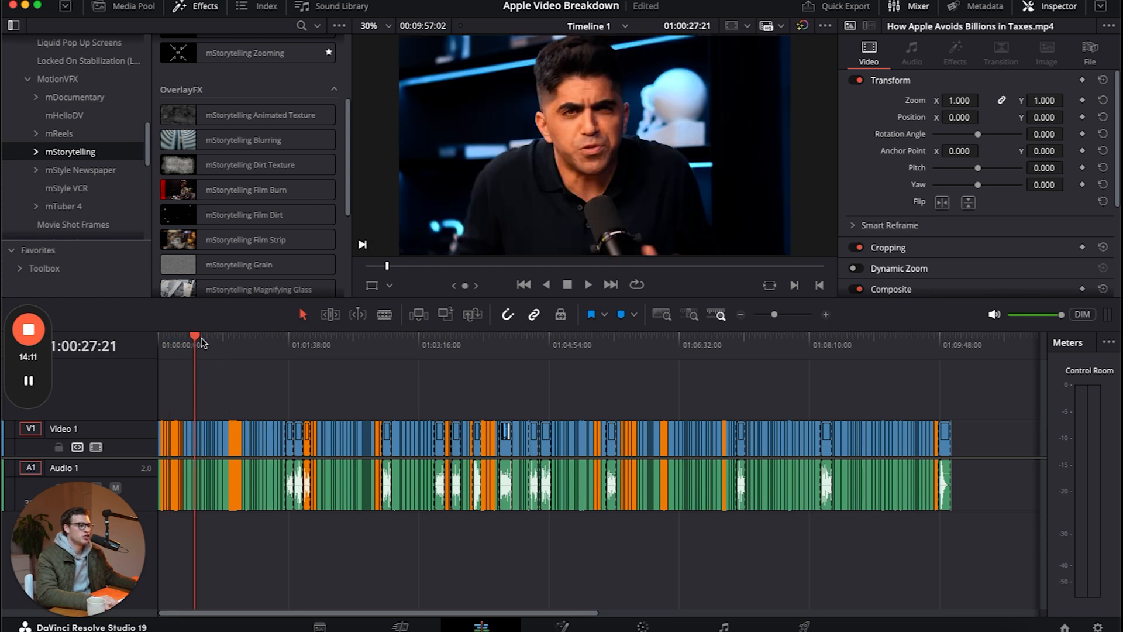
left_click_drag(195, 338, 182, 341)
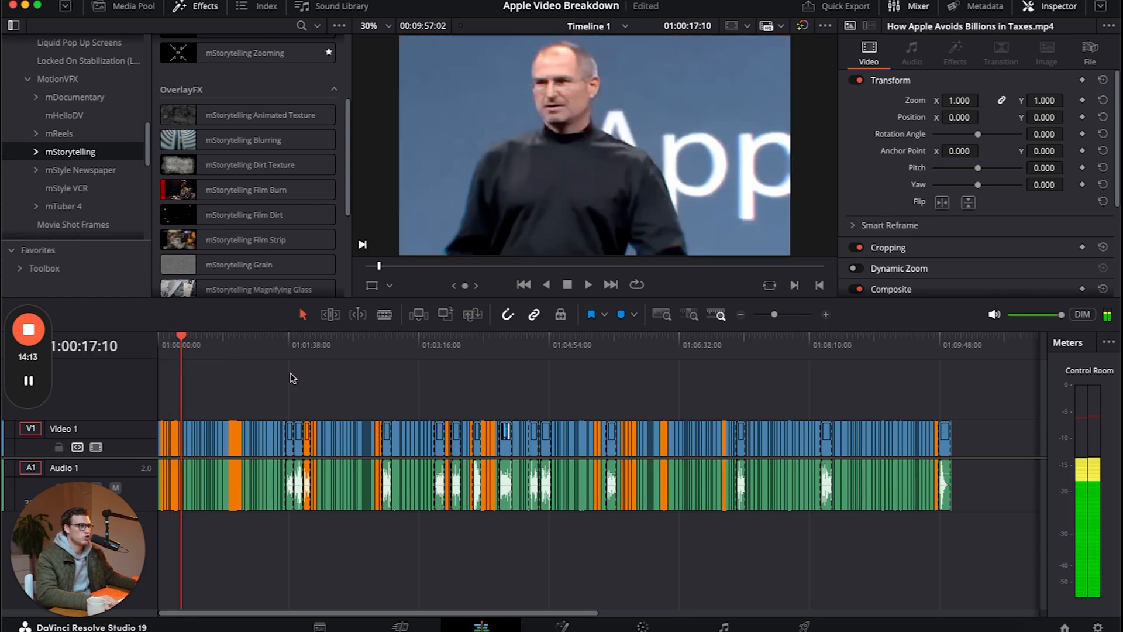